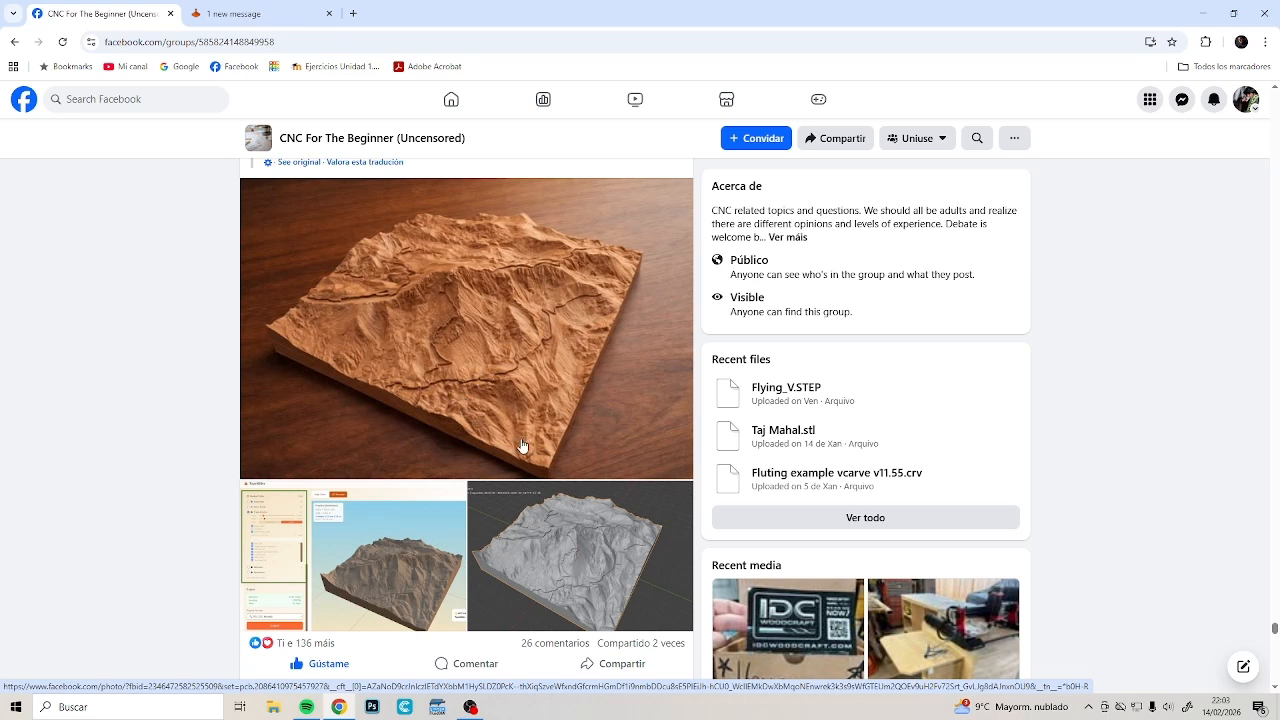
Examine the group post about TopoMiller's terrain models with raised and recessed trails, roads and rivers, including its images.
scroll(468, 412, up, 1)
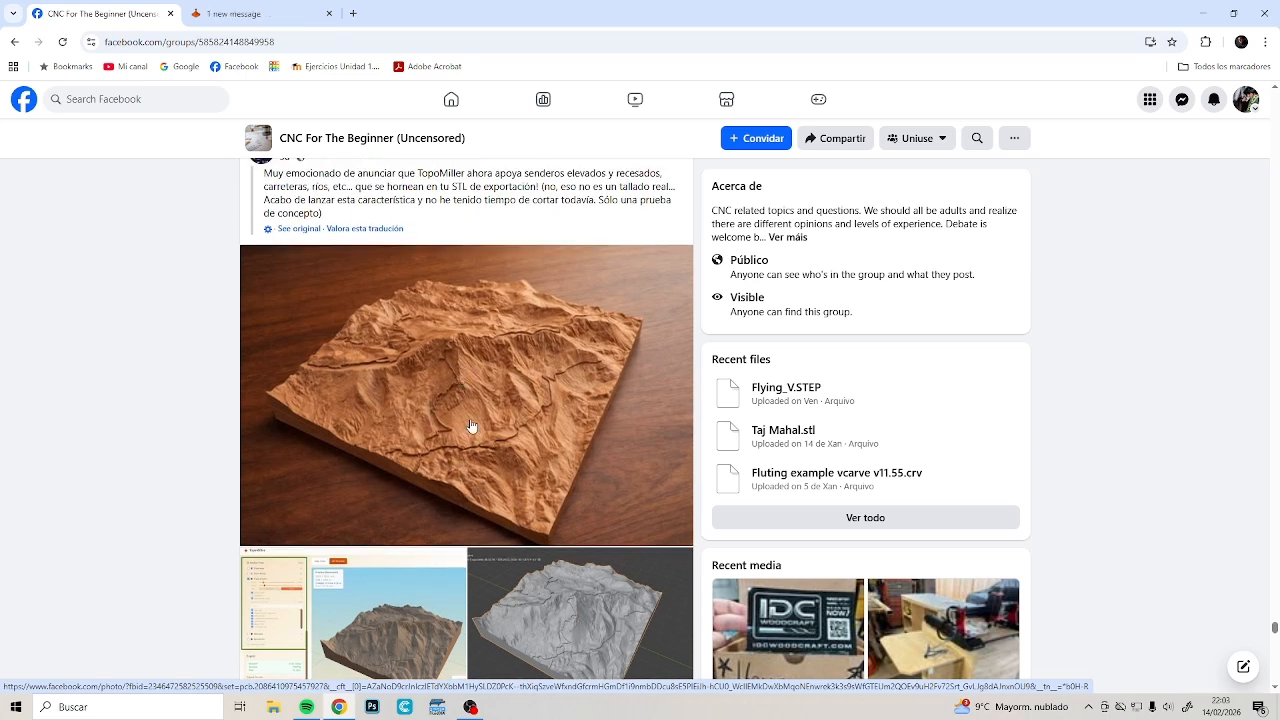
scroll(472, 427, down, 1)
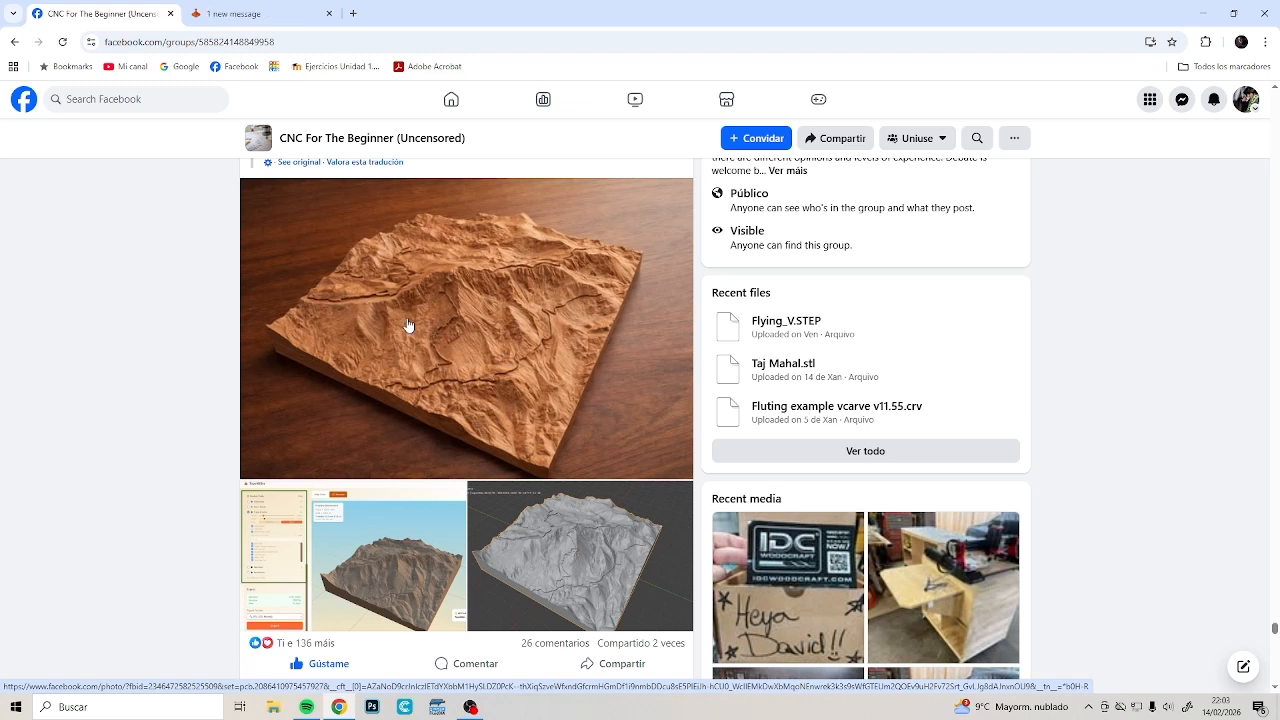
scroll(407, 309, up, 2)
scroll(406, 309, down, 1)
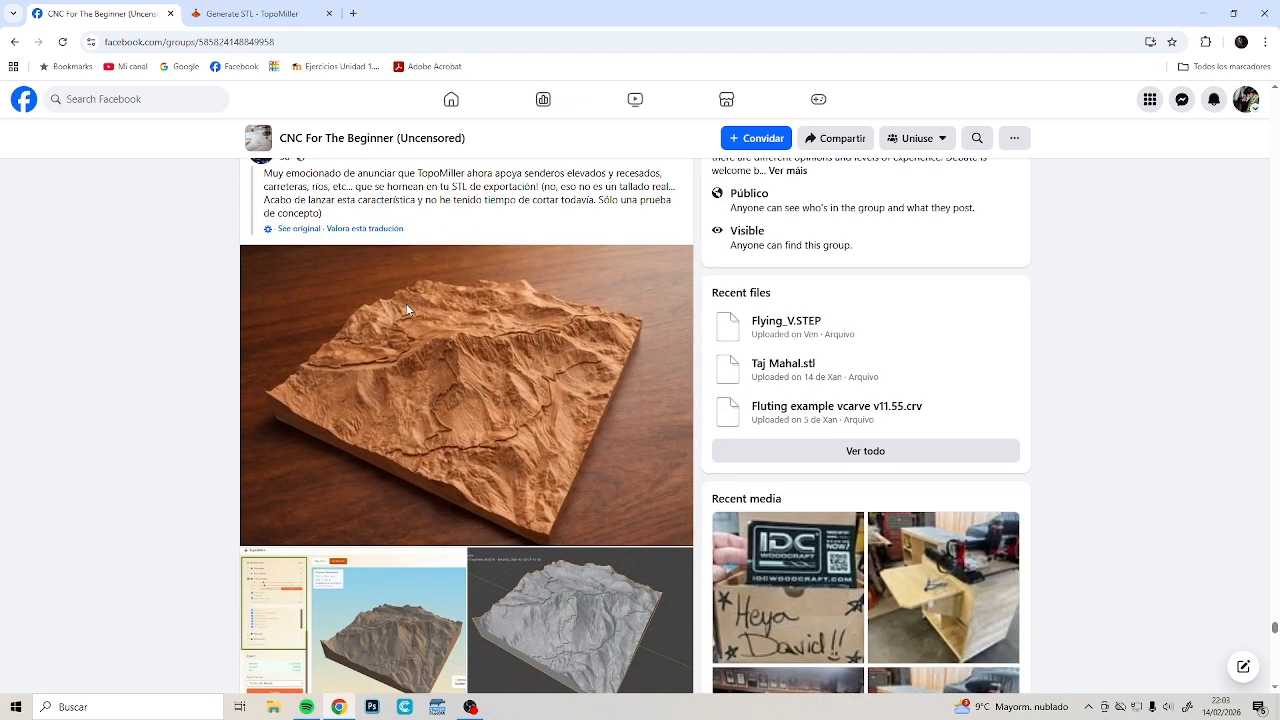
scroll(407, 311, up, 1)
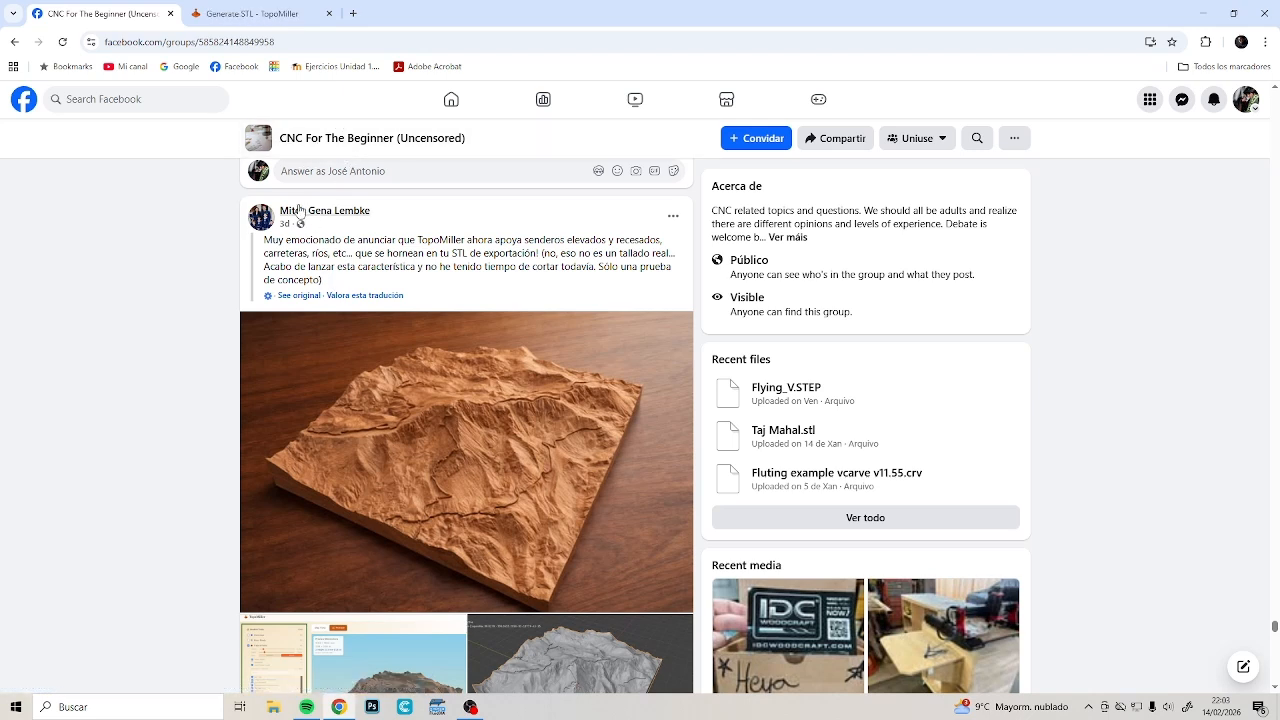
mouse_move(285, 224)
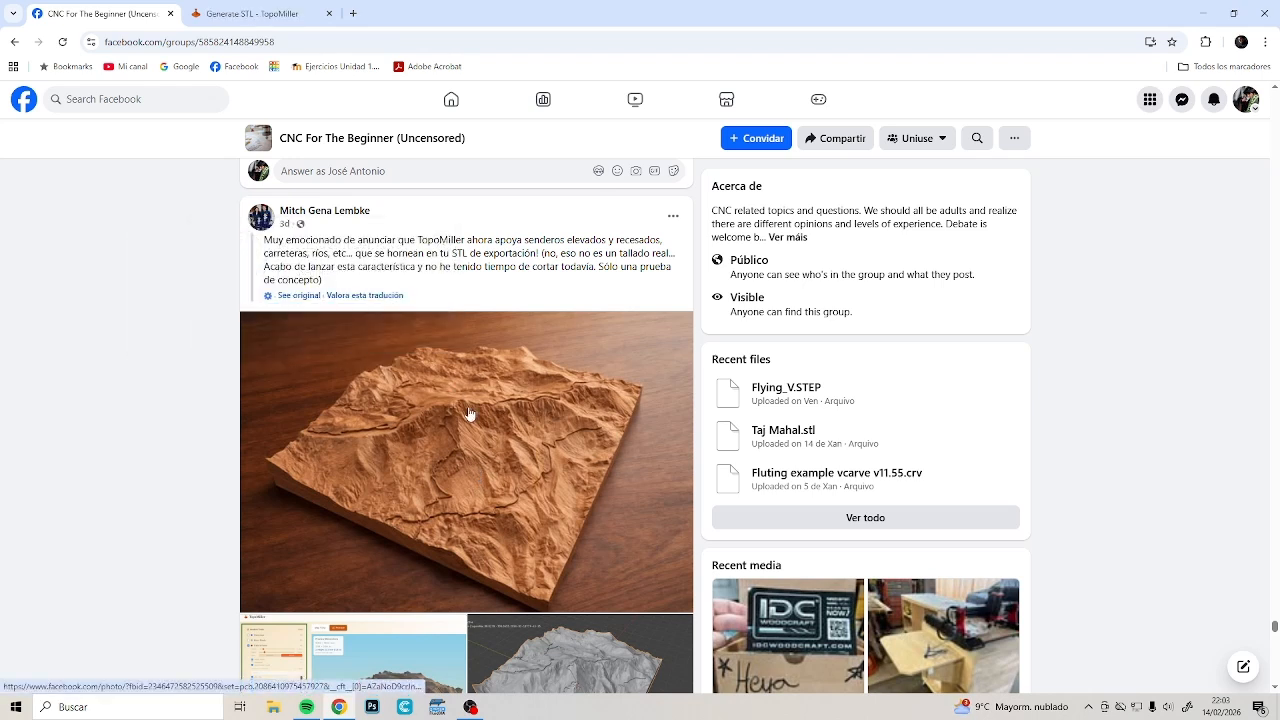
scroll(438, 316, down, 1)
scroll(438, 316, down, 1)
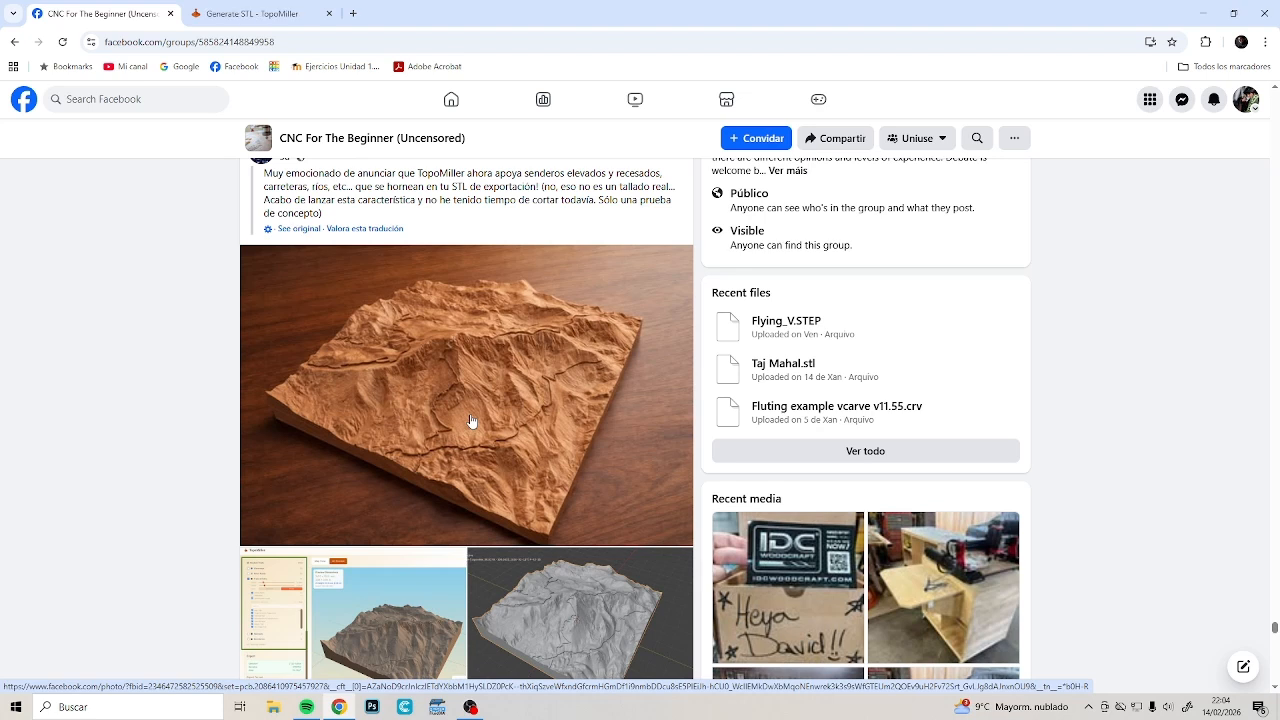
scroll(508, 372, down, 2)
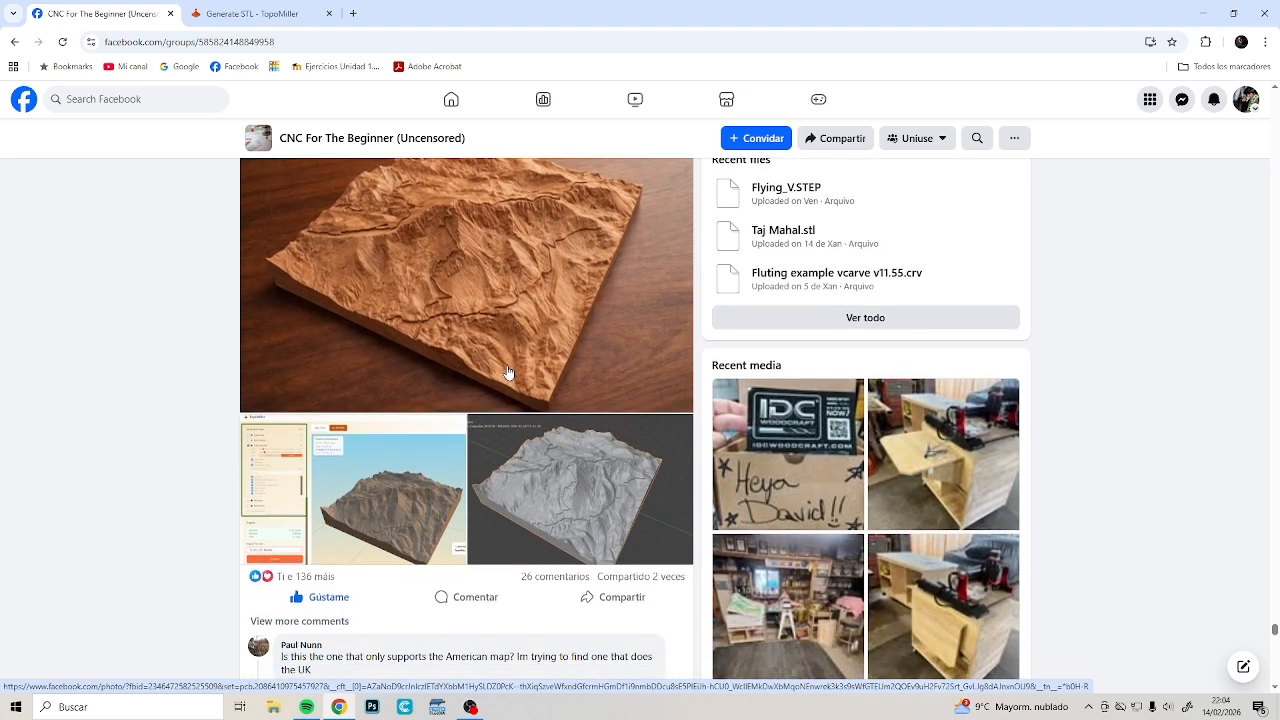
scroll(507, 371, up, 1)
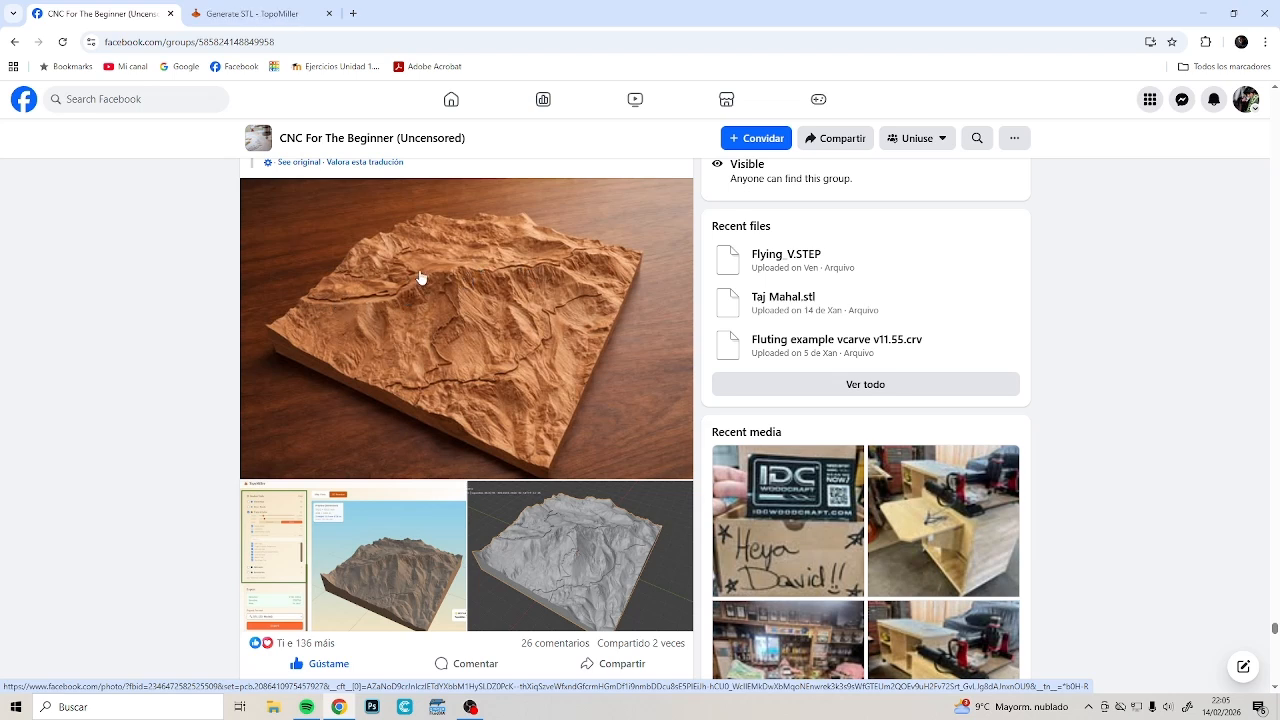
Switch to the TopoMiller generator and review its data source options and the southwestern United States on the map.
click(283, 14)
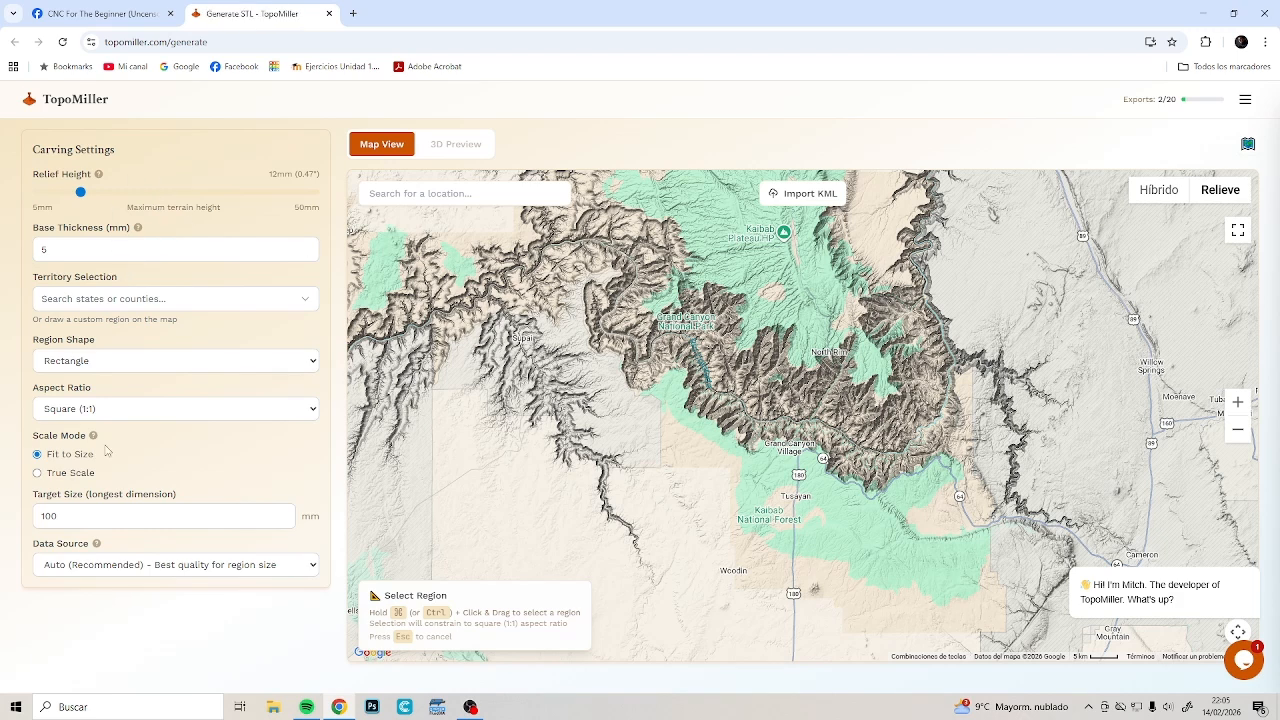
click(126, 569)
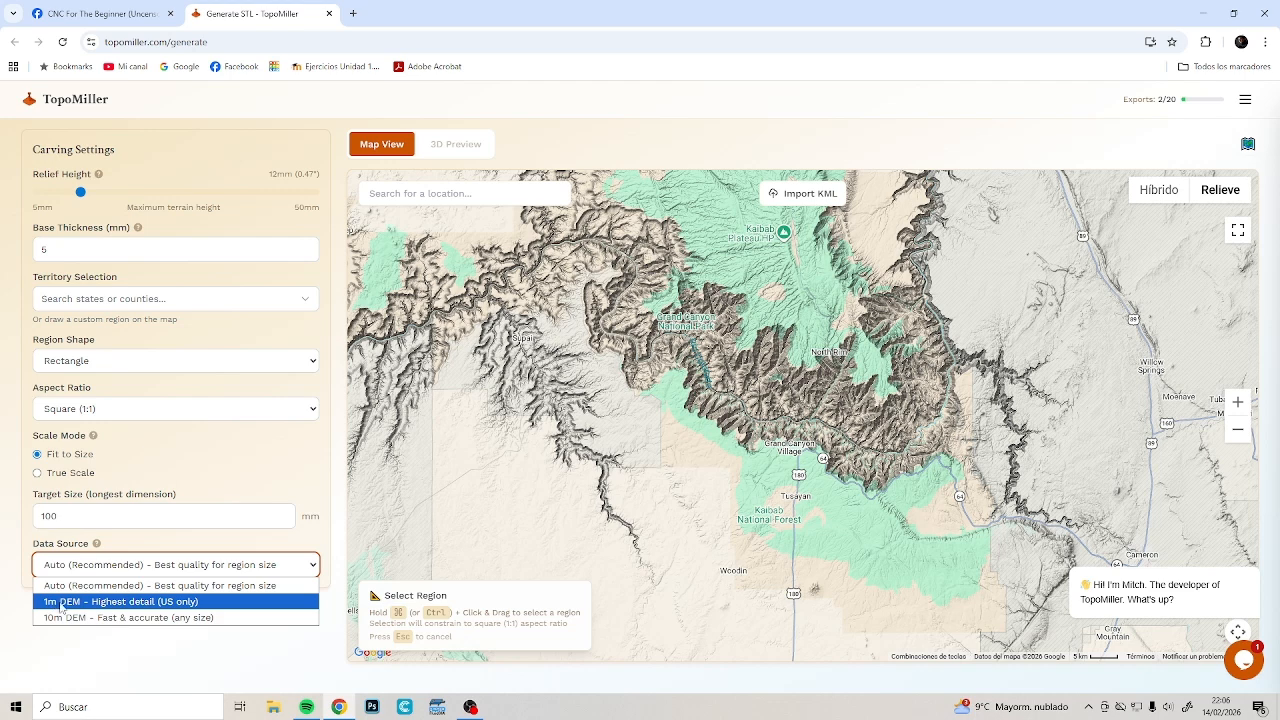
scroll(852, 362, down, 3)
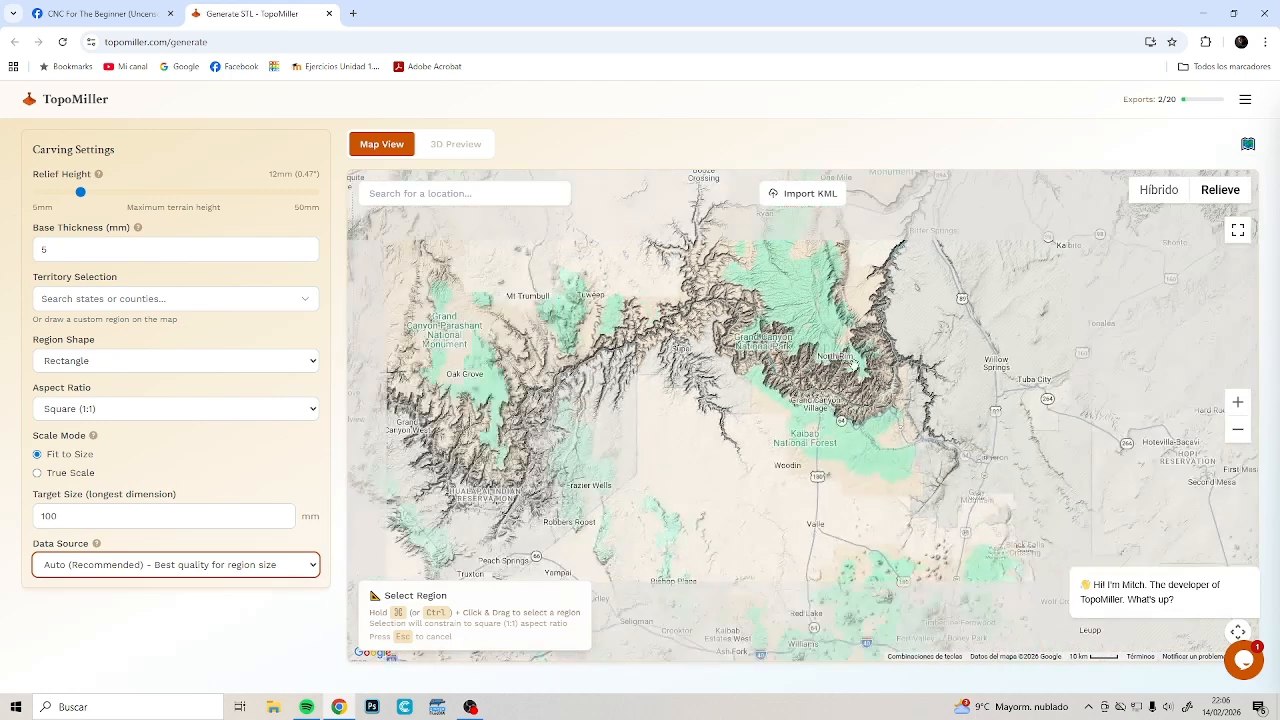
scroll(853, 364, down, 5)
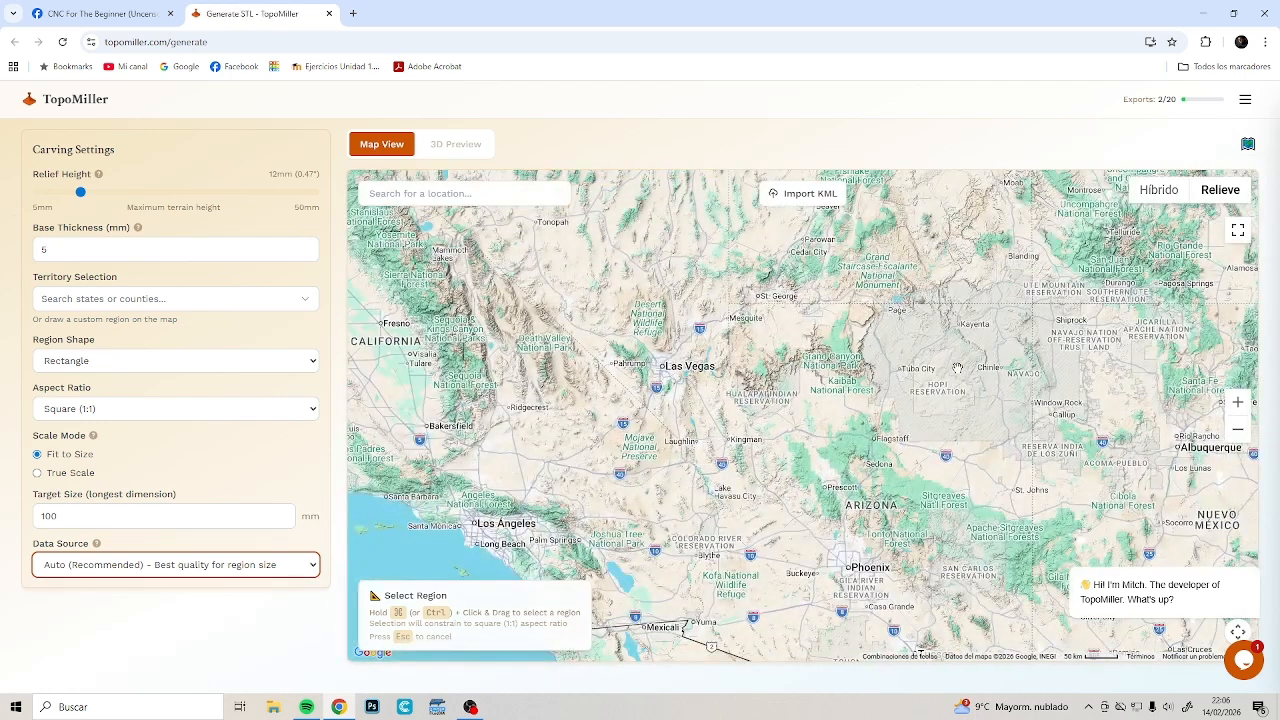
drag(957, 368, 817, 393)
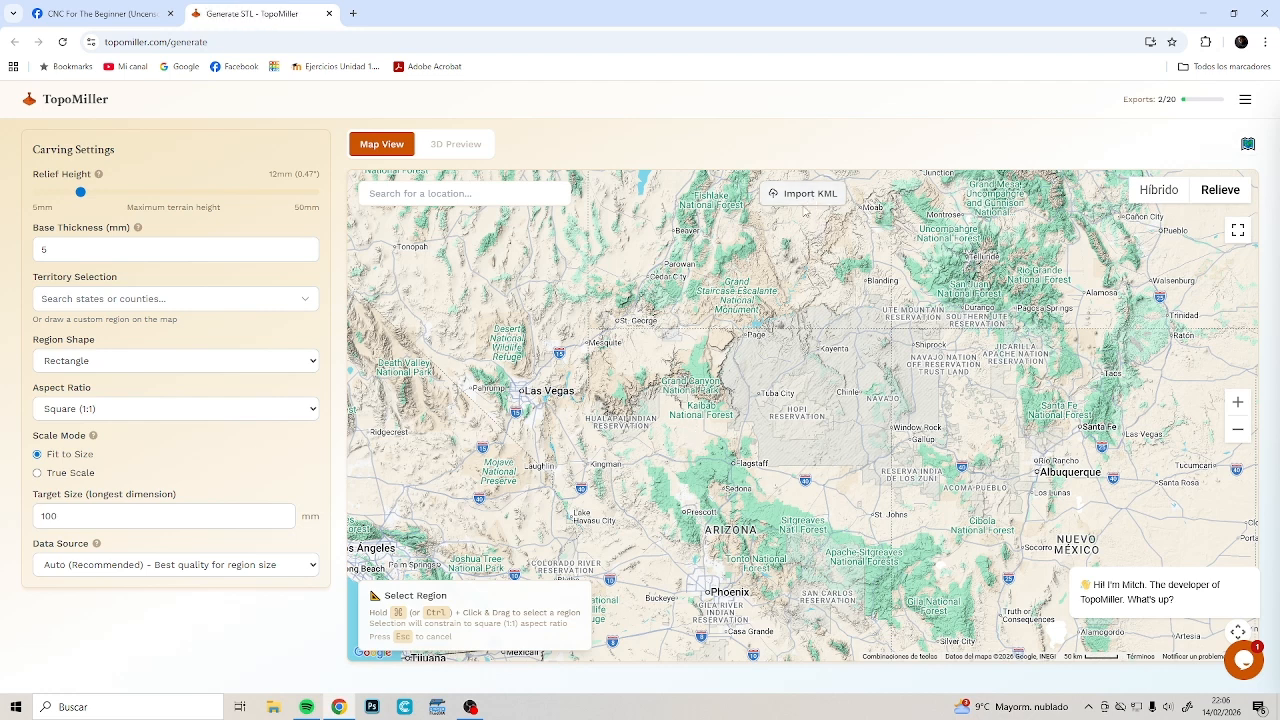
Import the KML file whose name starts with VALADO from the descargas23 folder as the map region.
click(804, 204)
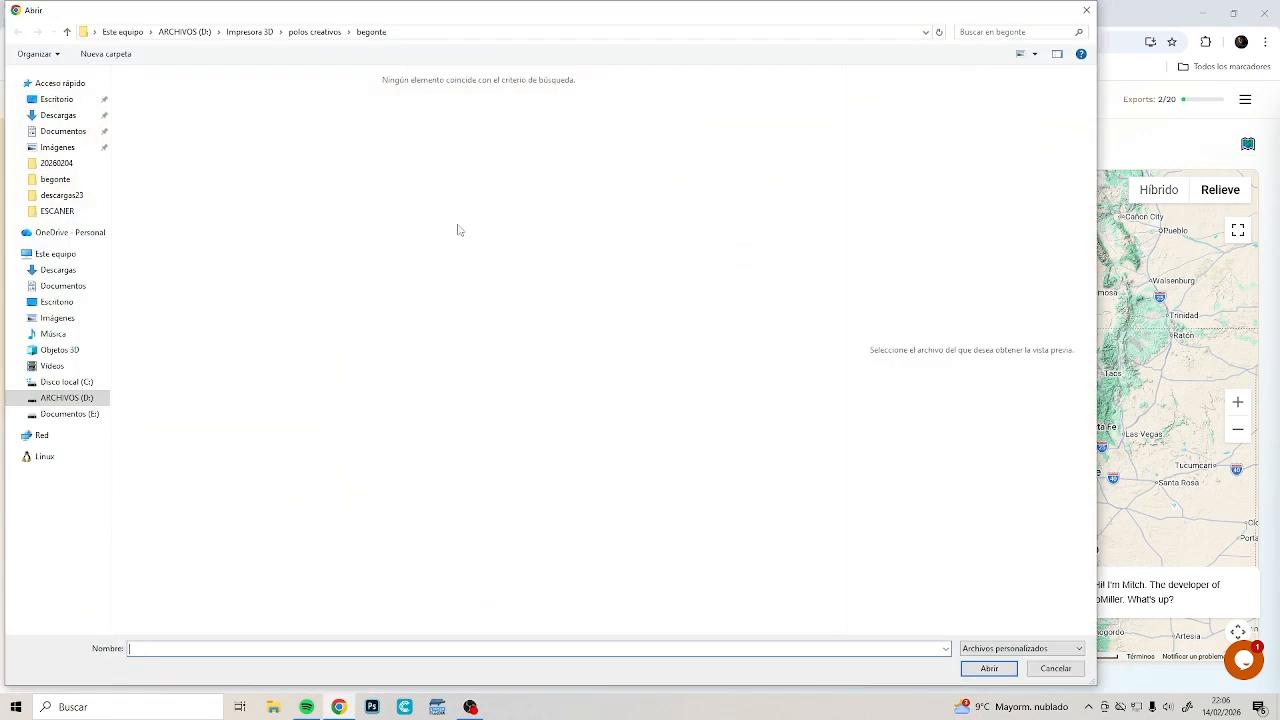
click(61, 288)
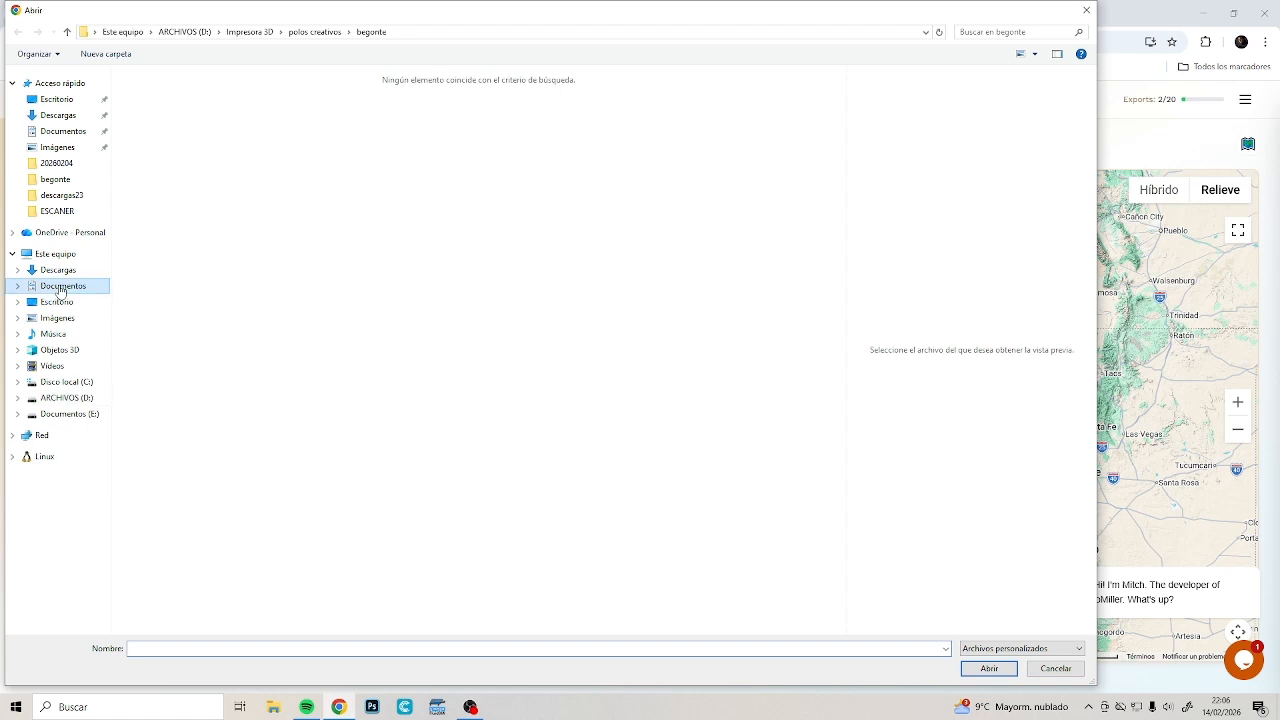
click(61, 195)
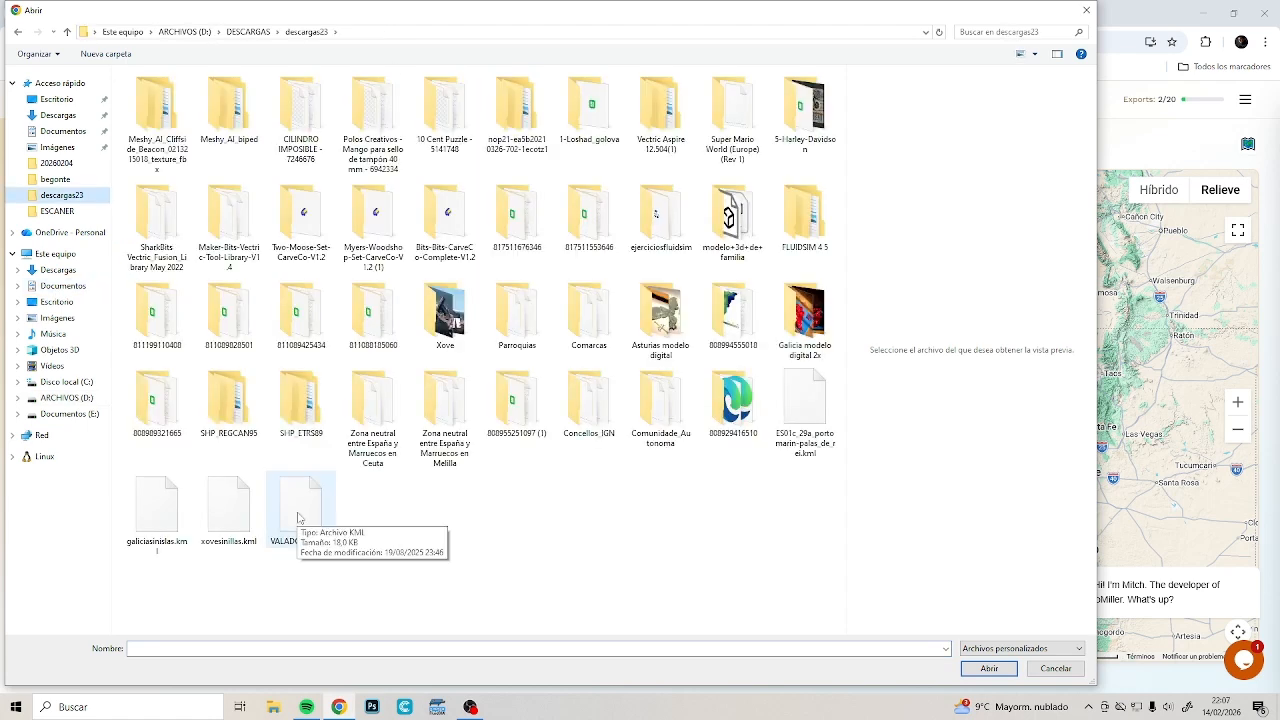
double_click(298, 510)
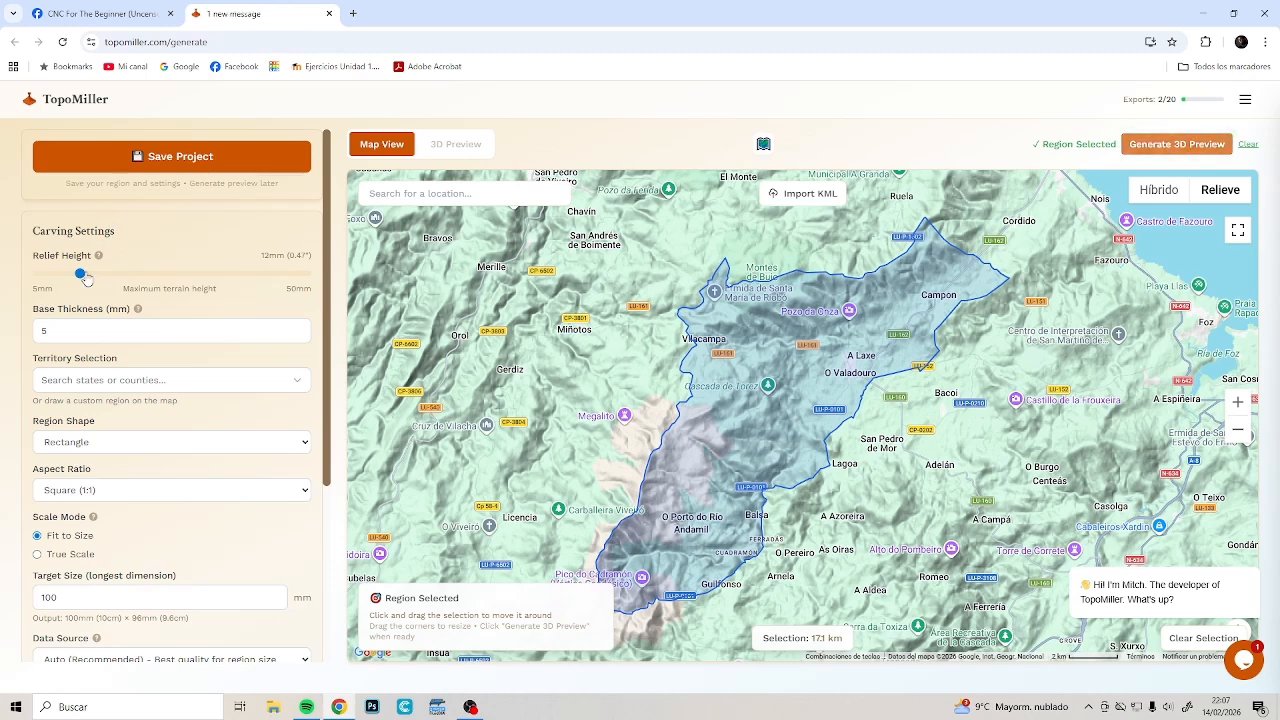
Set the maximum relief height of the terrain to 32 mm.
drag(84, 276, 151, 277)
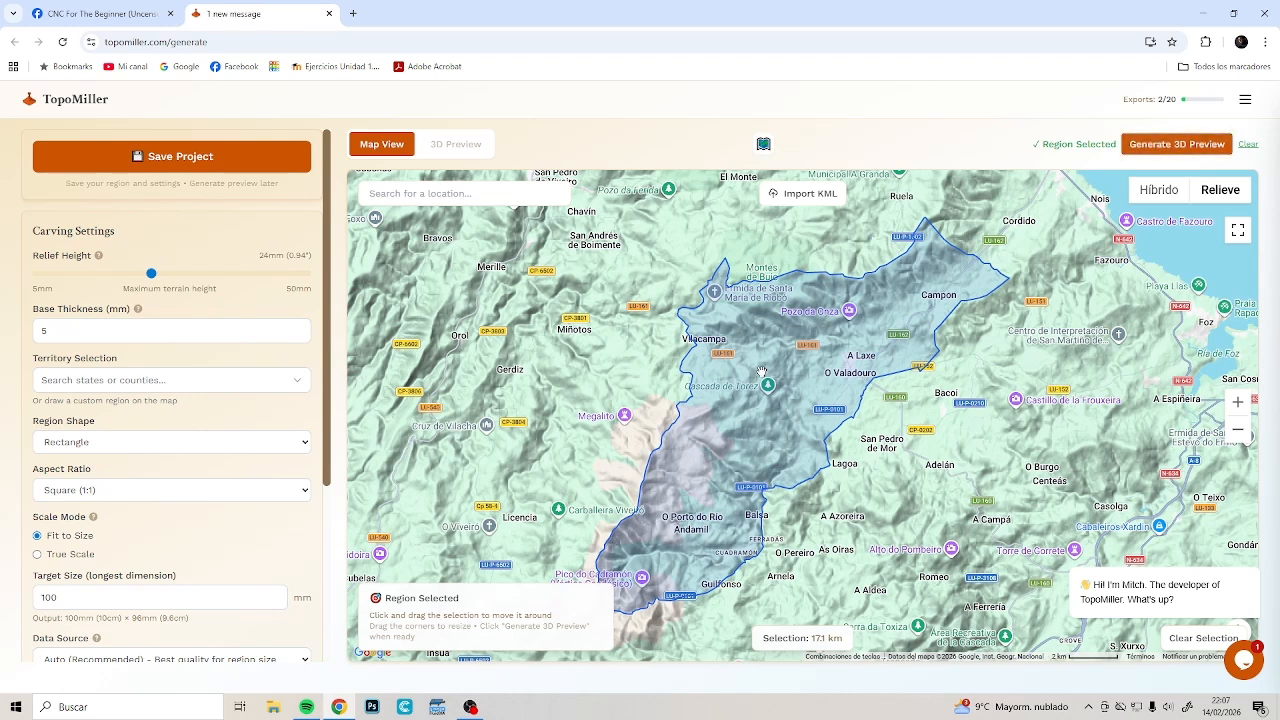
drag(151, 274, 217, 278)
right_click(217, 277)
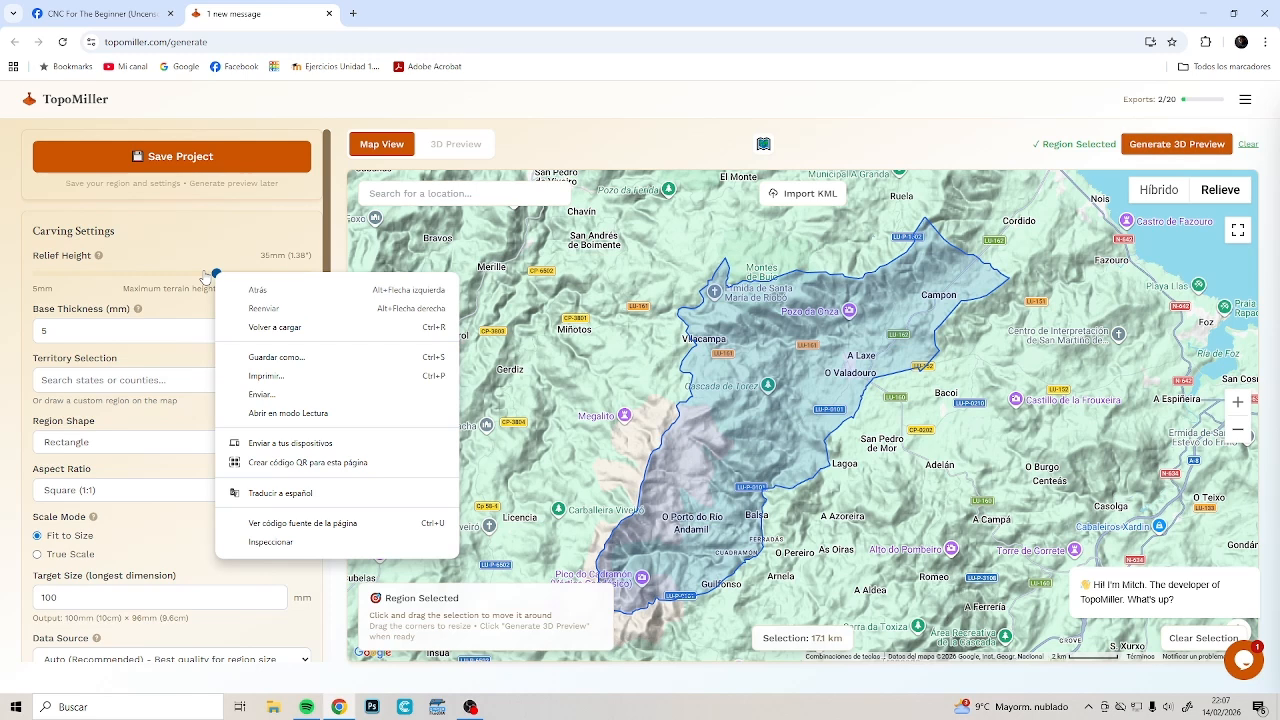
drag(216, 274, 199, 279)
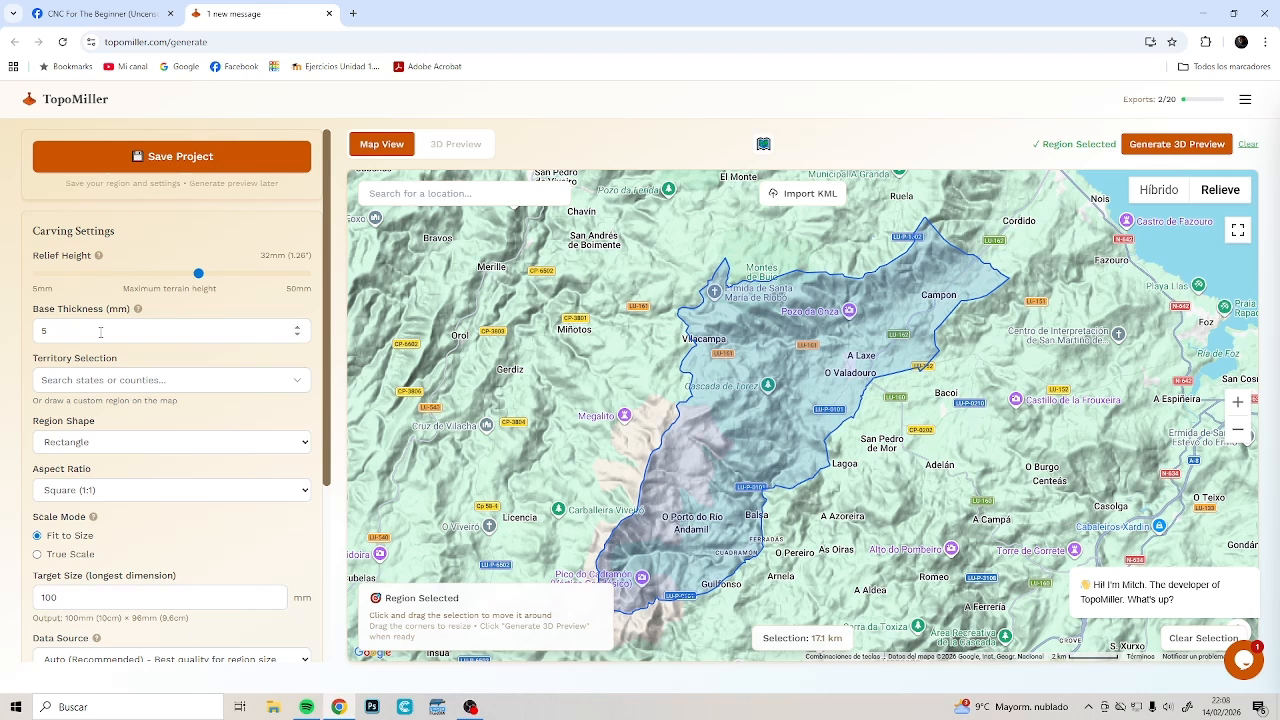
Set the base thickness of the carving to 3 mm.
scroll(64, 283, down, 1)
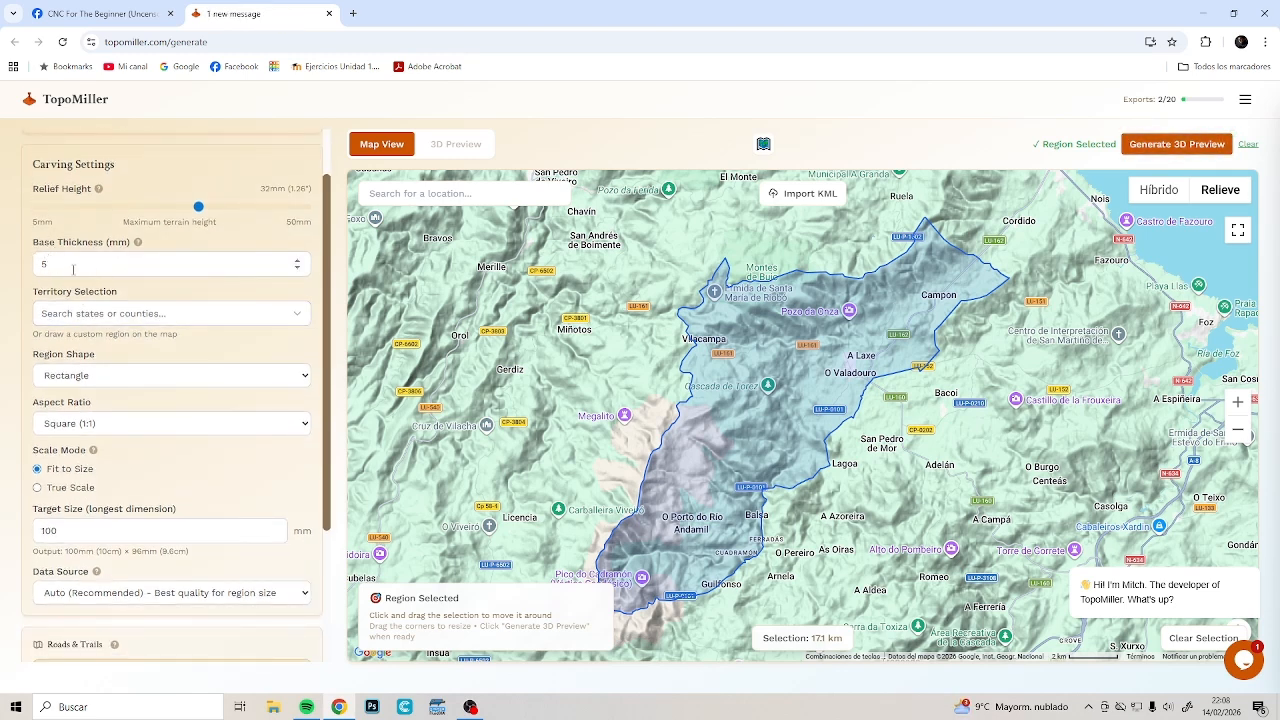
double_click(64, 262)
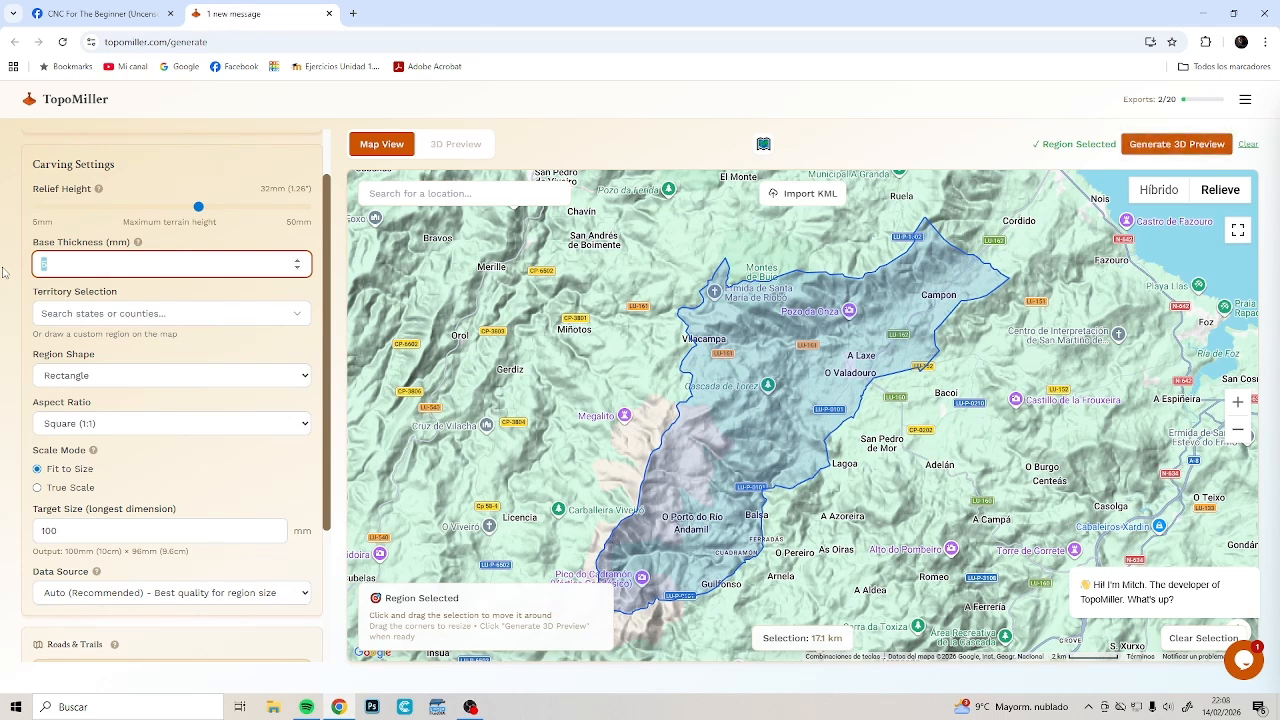
text(3)
Review the available territories and region shapes, leaving the shape on Rectangle.
click(74, 318)
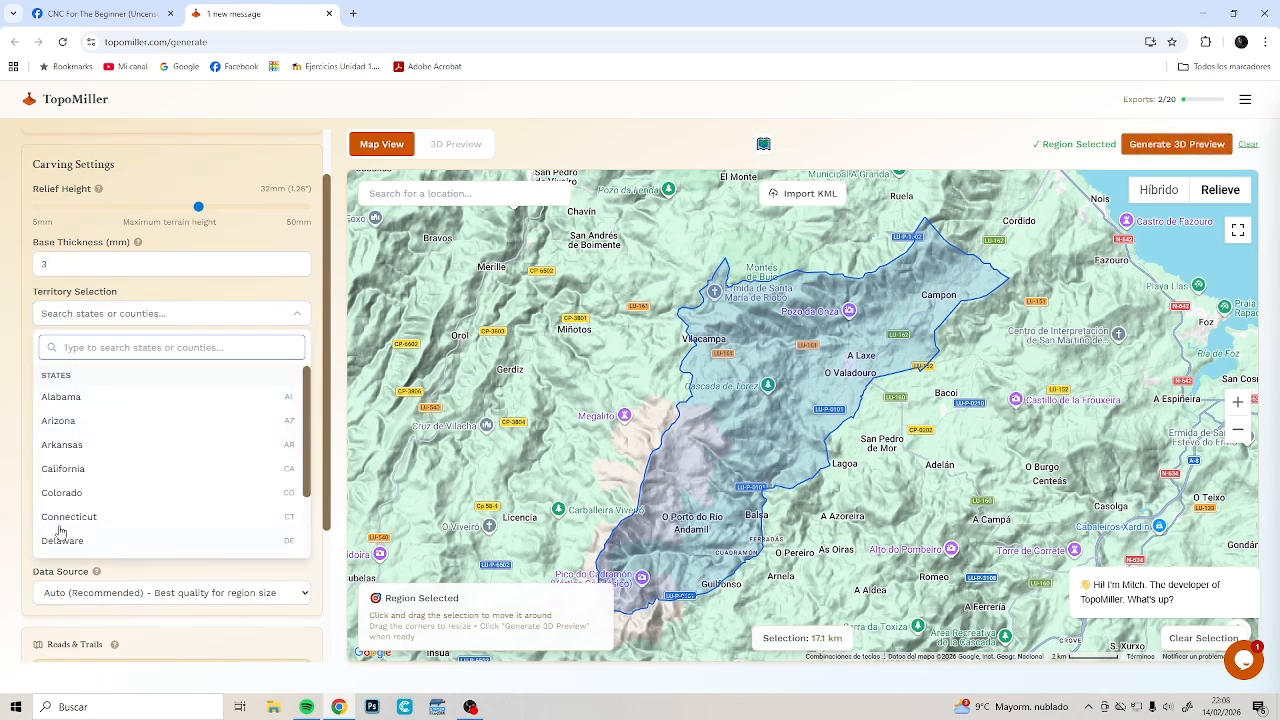
click(80, 317)
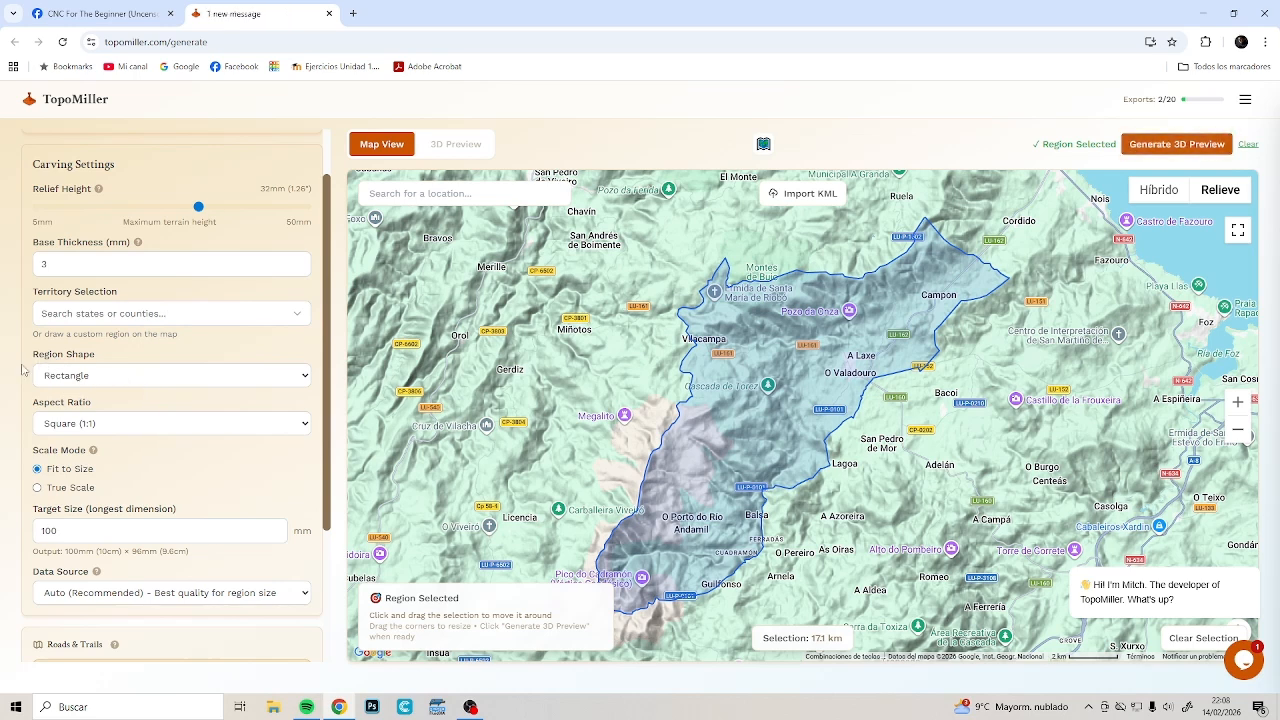
click(64, 386)
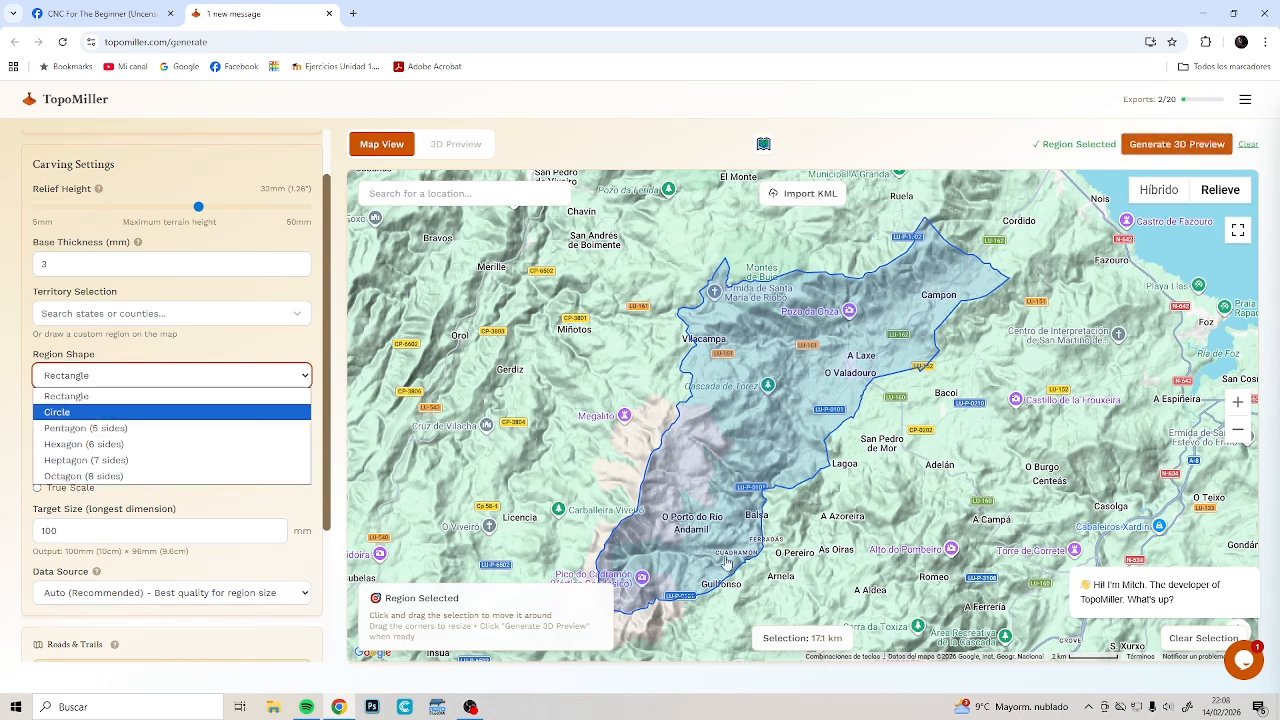
click(12, 480)
Set the target size of the model's longest dimension to 200 mm.
scroll(24, 508, down, 1)
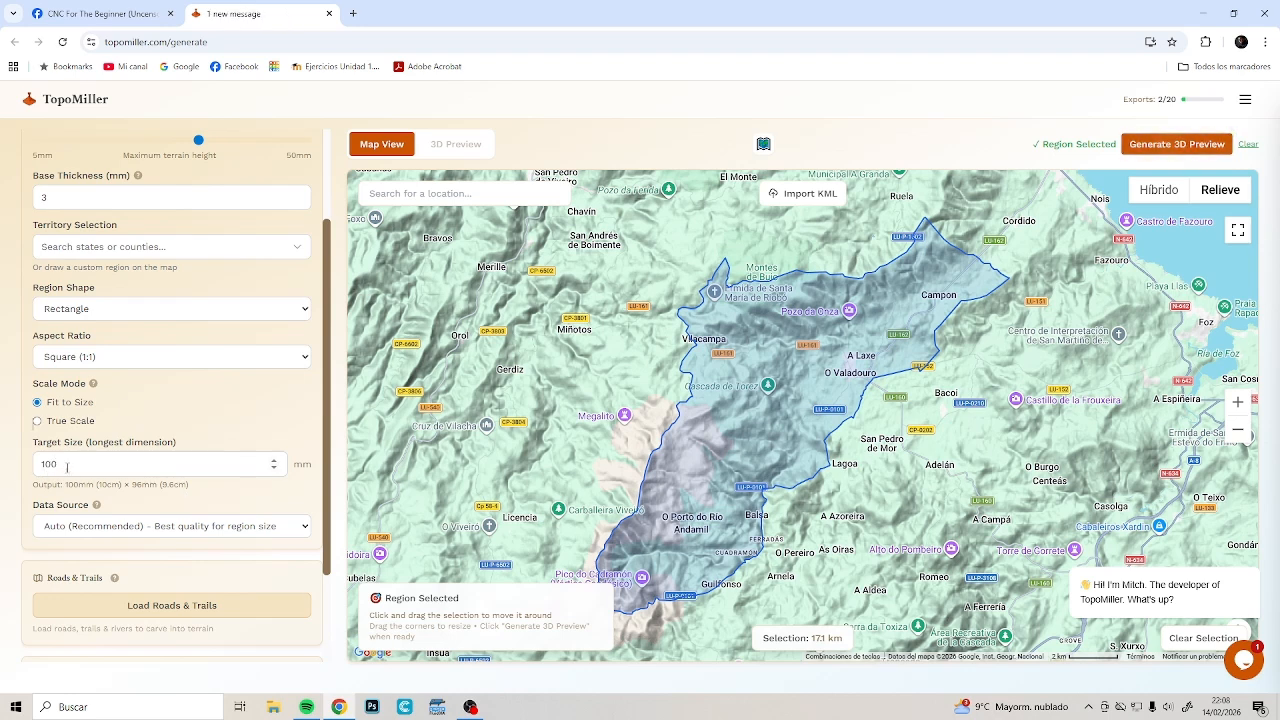
drag(62, 464, 32, 470)
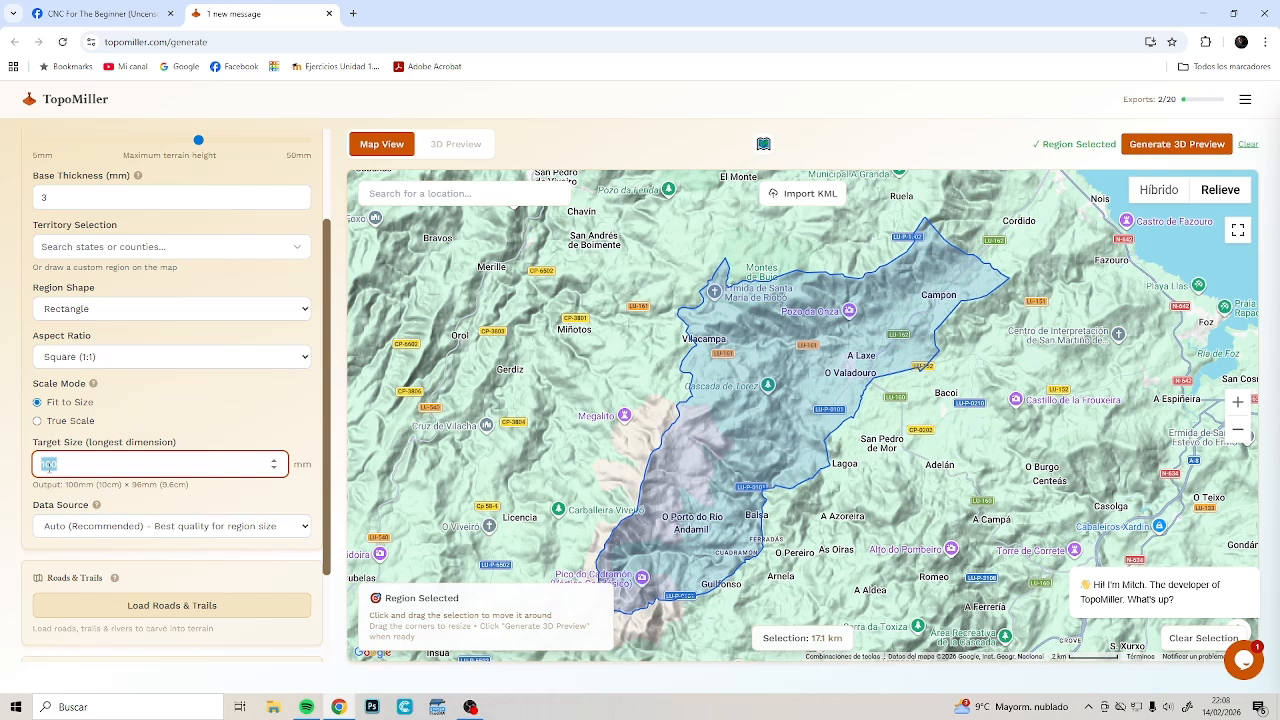
text(200)
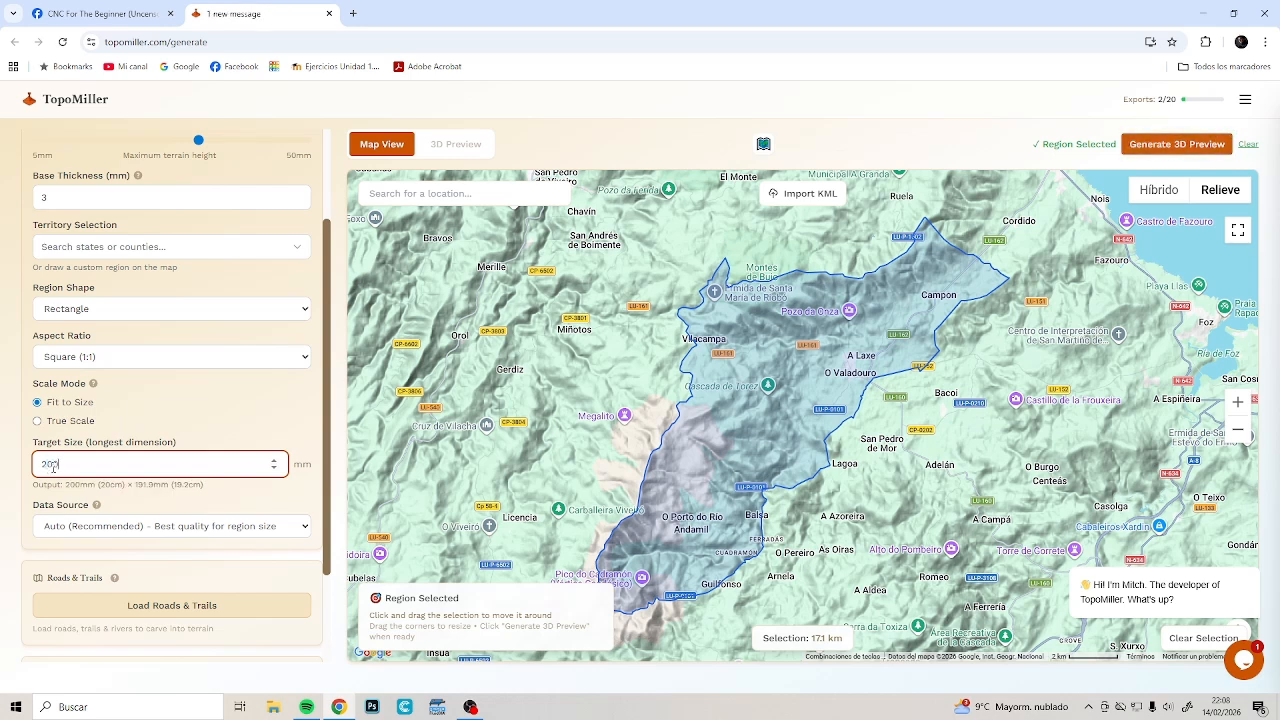
Keep the data source on Auto (Recommended) and load the roads and trails for the selected region.
scroll(127, 342, down, 2)
click(140, 398)
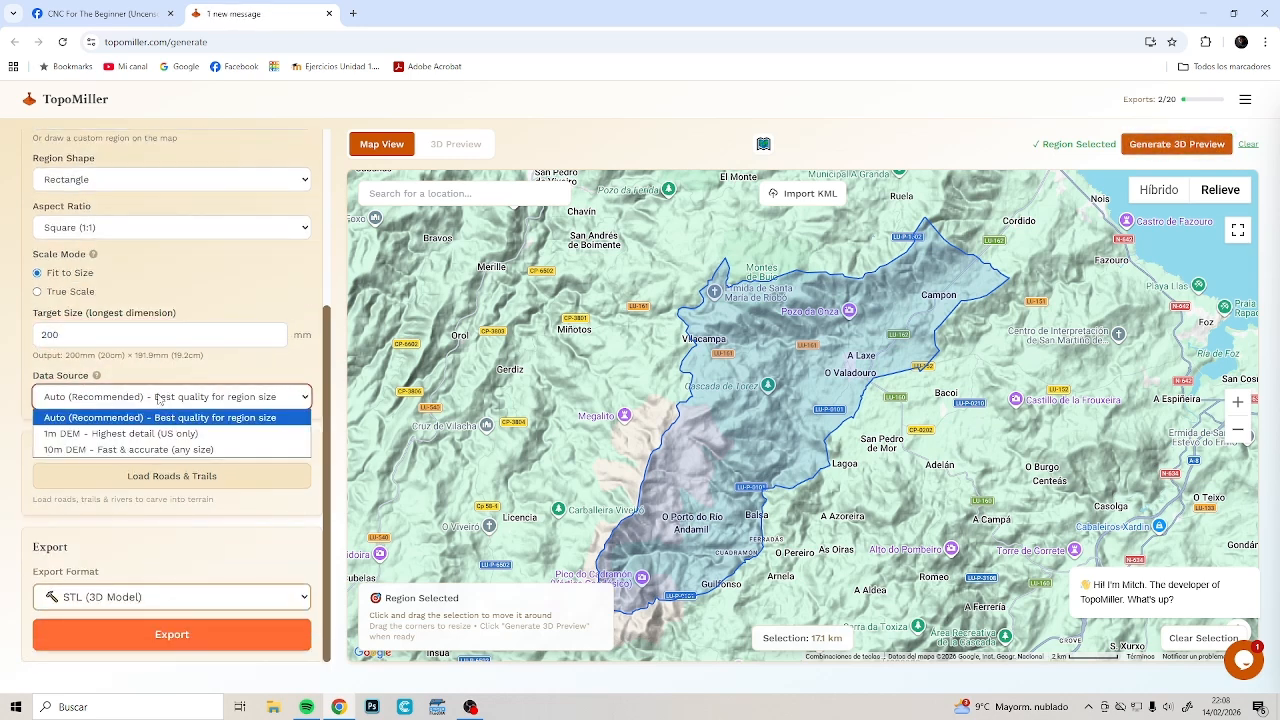
click(183, 398)
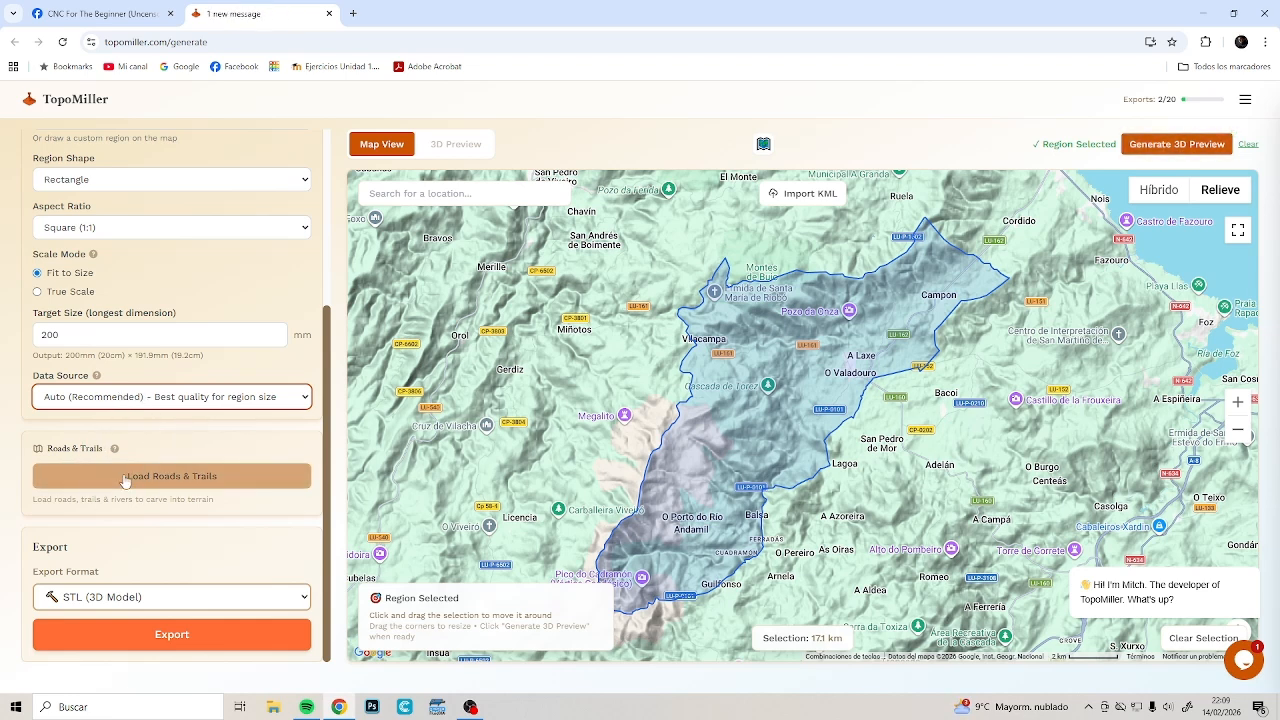
click(175, 478)
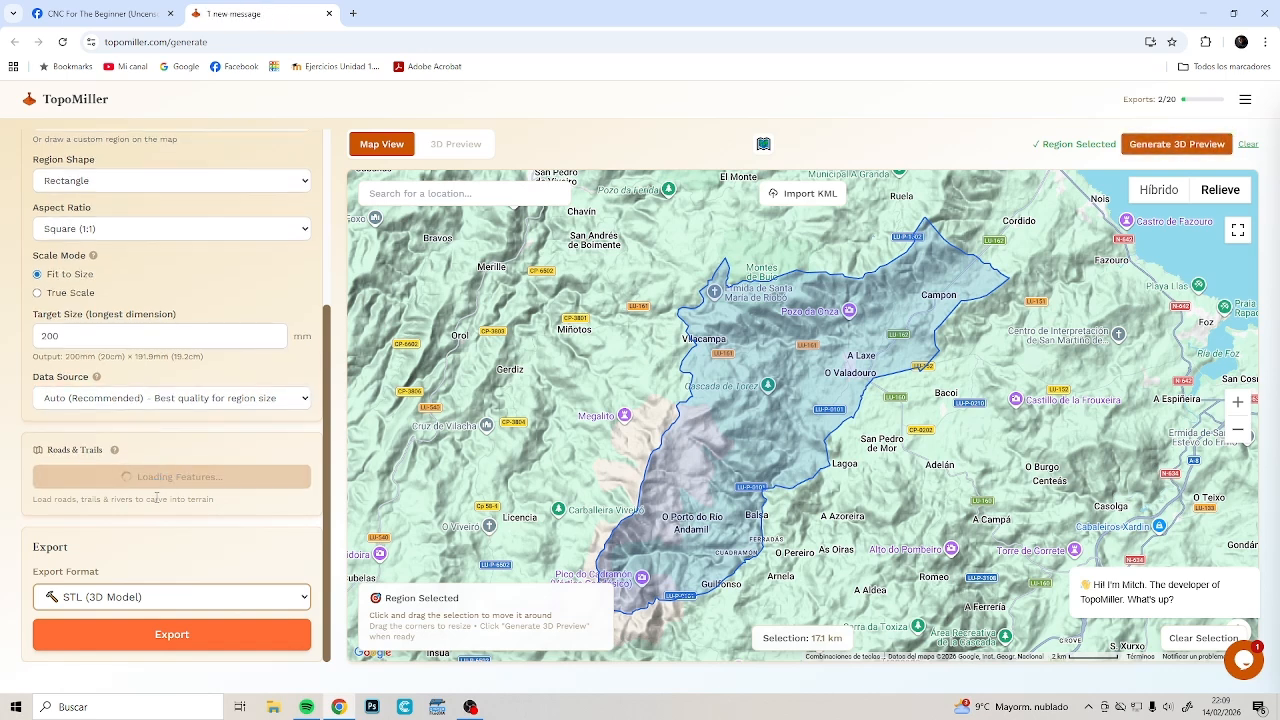
Examine the loaded waterways and major roads, including their width, depth and style settings and individual features.
scroll(155, 458, down, 2)
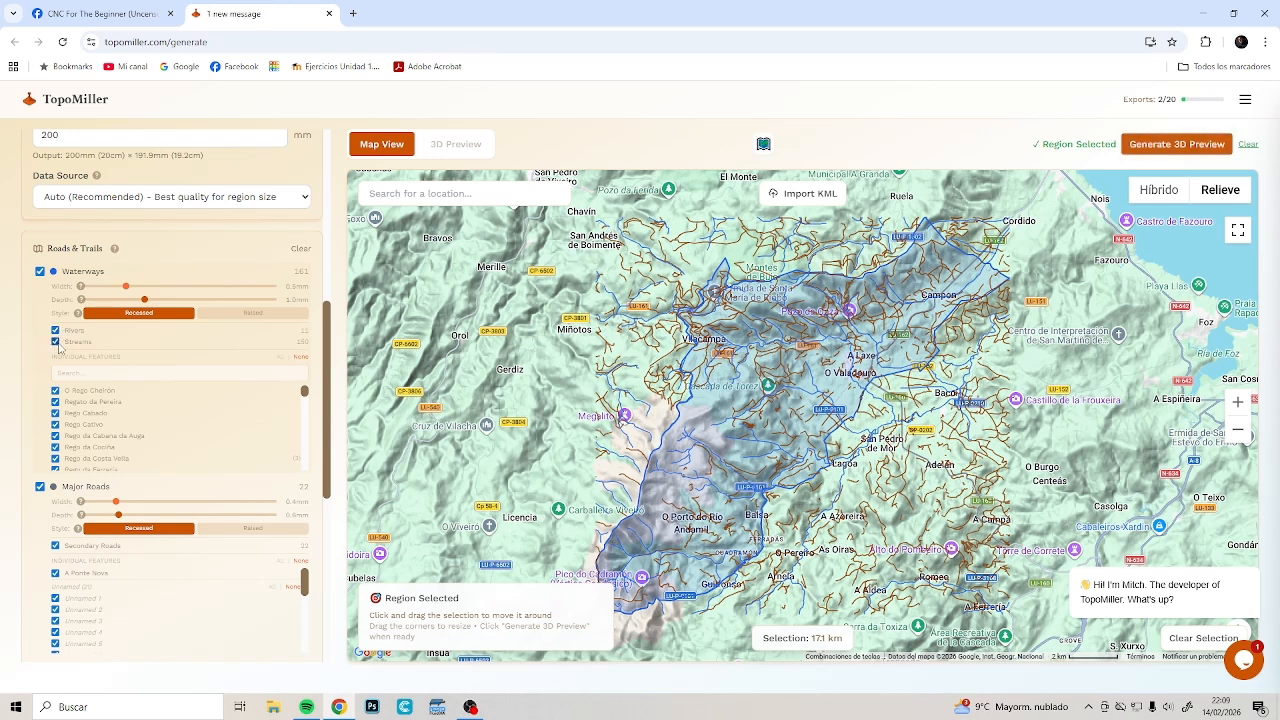
click(55, 330)
scroll(70, 407, down, 3)
scroll(75, 420, up, 5)
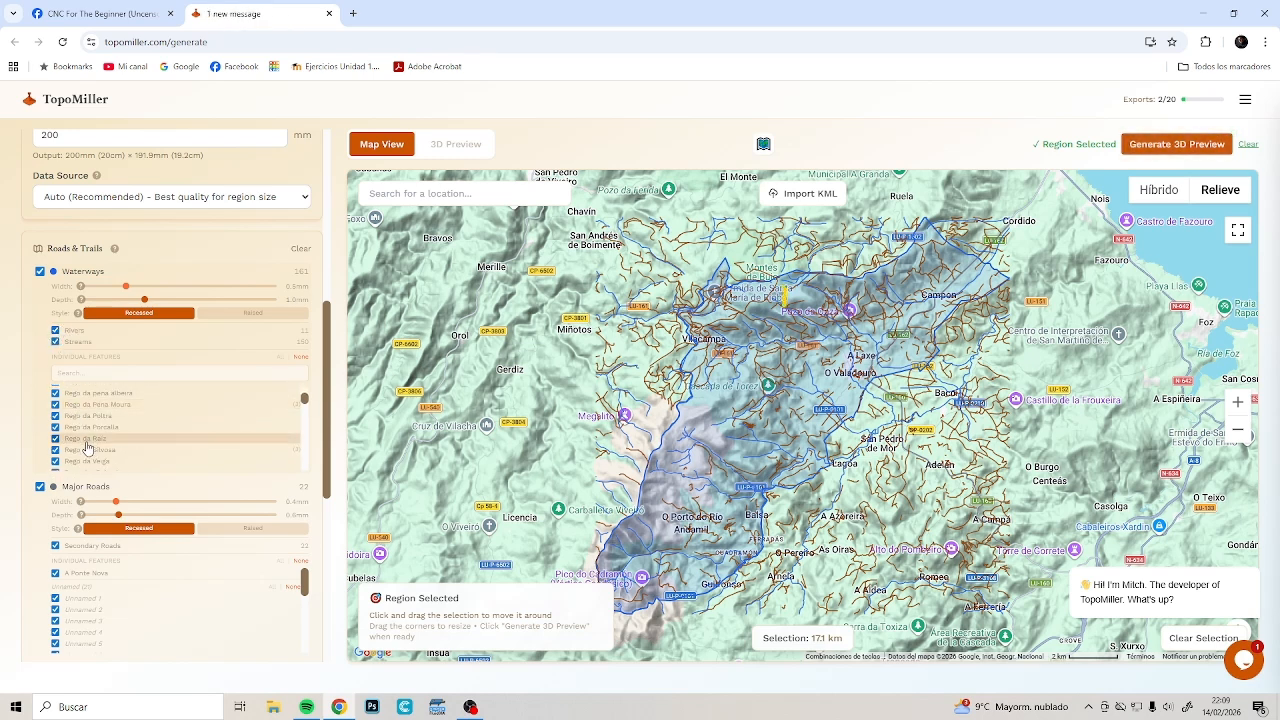
scroll(80, 597, down, 2)
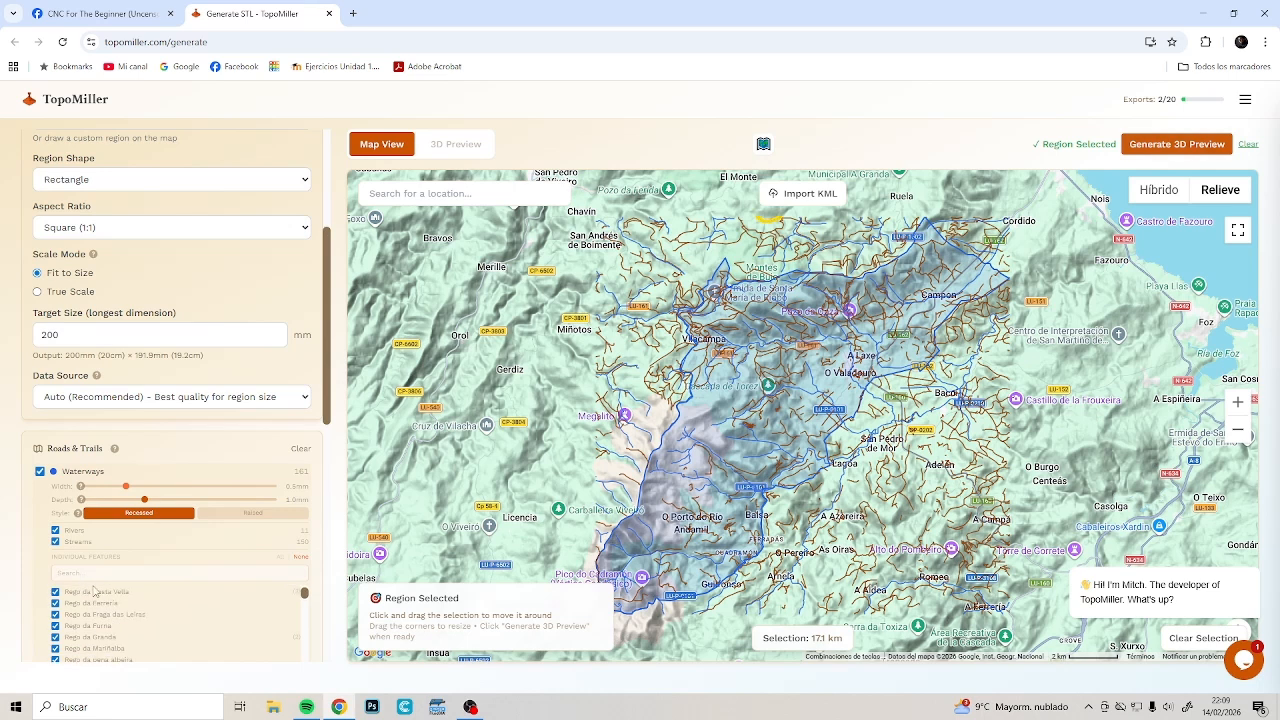
scroll(326, 400, down, 3)
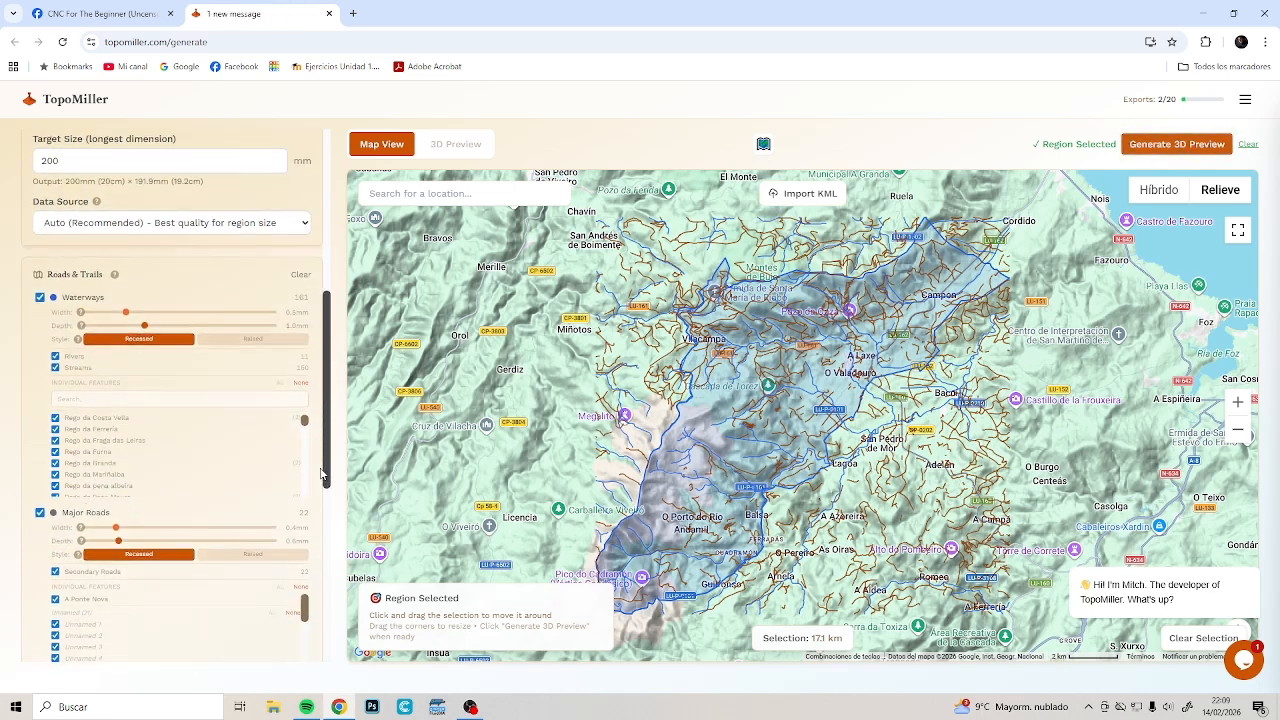
Exclude the Secondary Roads subcategory and the whole Trails & Paths category from the loaded features, keeping the waterways included.
scroll(92, 415, down, 2)
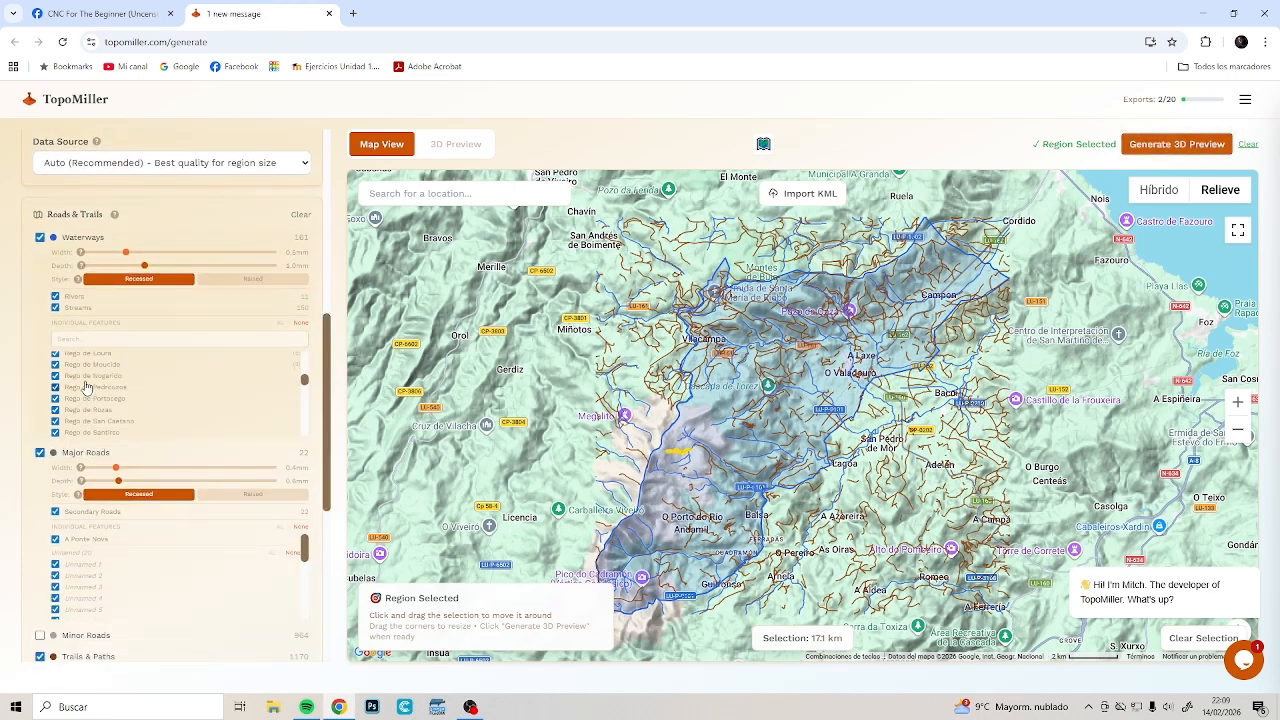
scroll(88, 402, down, 3)
scroll(90, 433, down, 4)
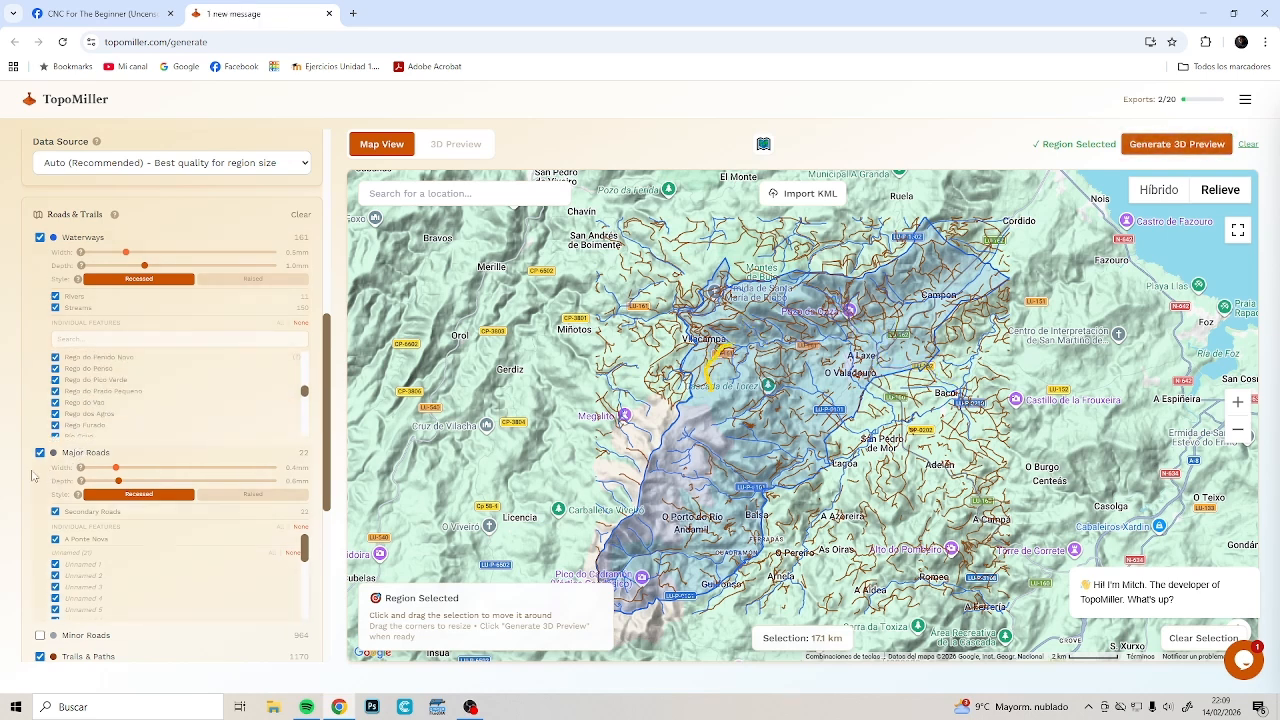
scroll(64, 458, down, 2)
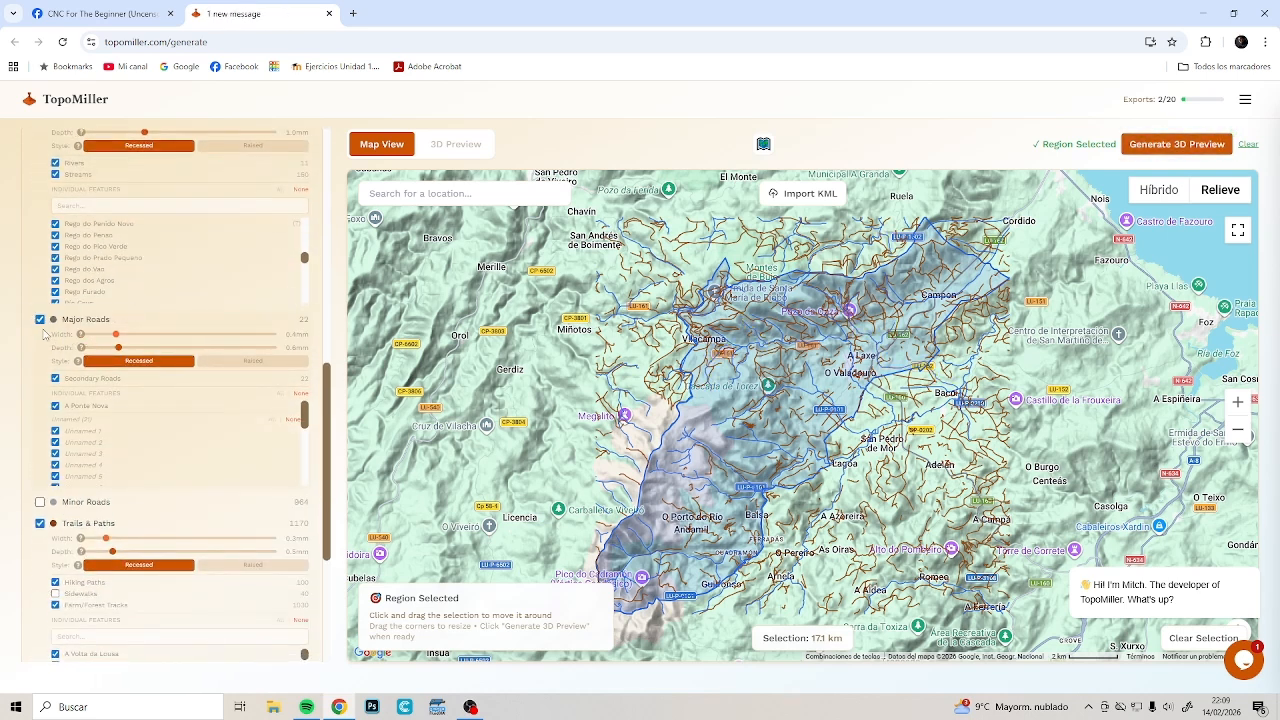
click(55, 379)
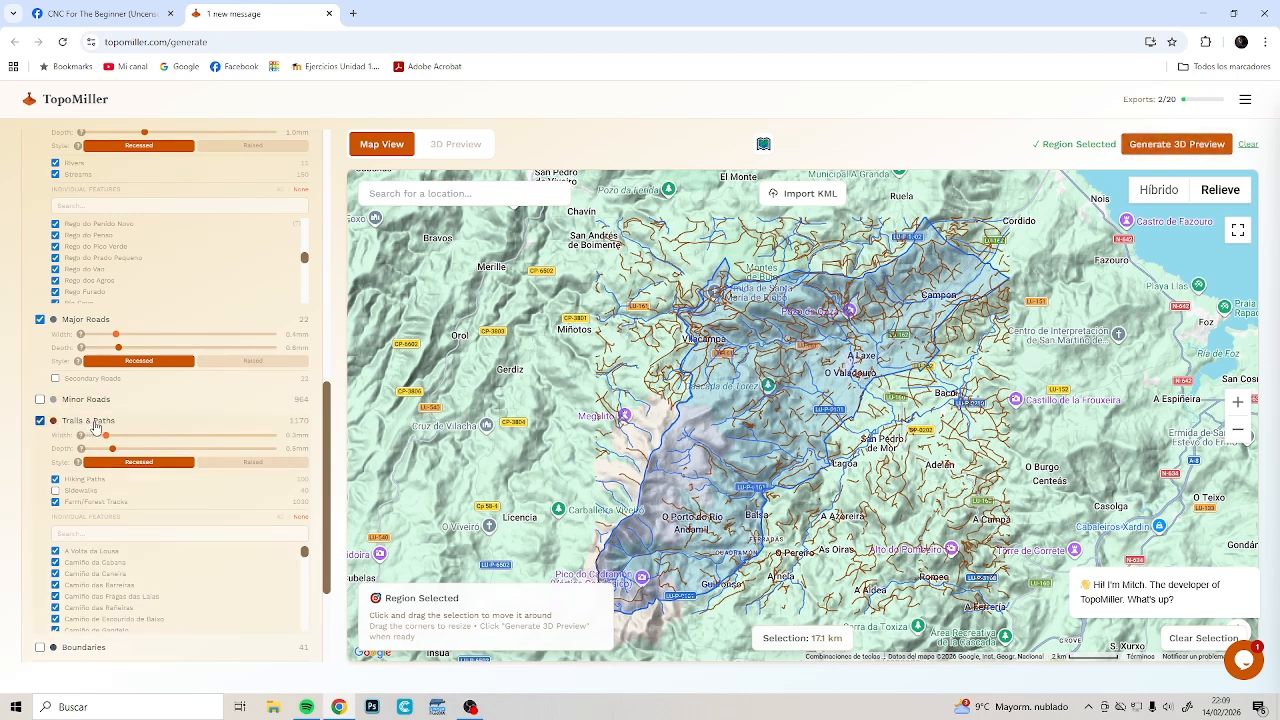
click(40, 420)
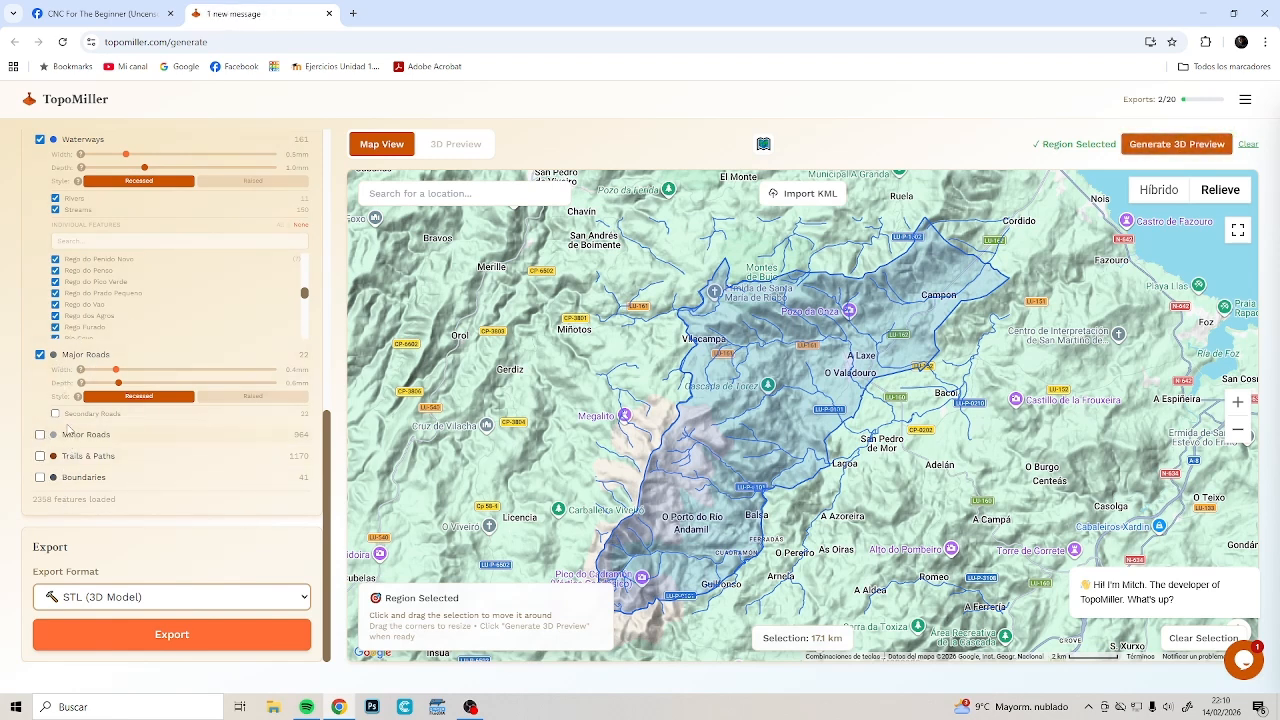
Generate the 3D preview of the selected region with its recessed waterways and inspect the carved terrain up close.
scroll(69, 420, up, 1)
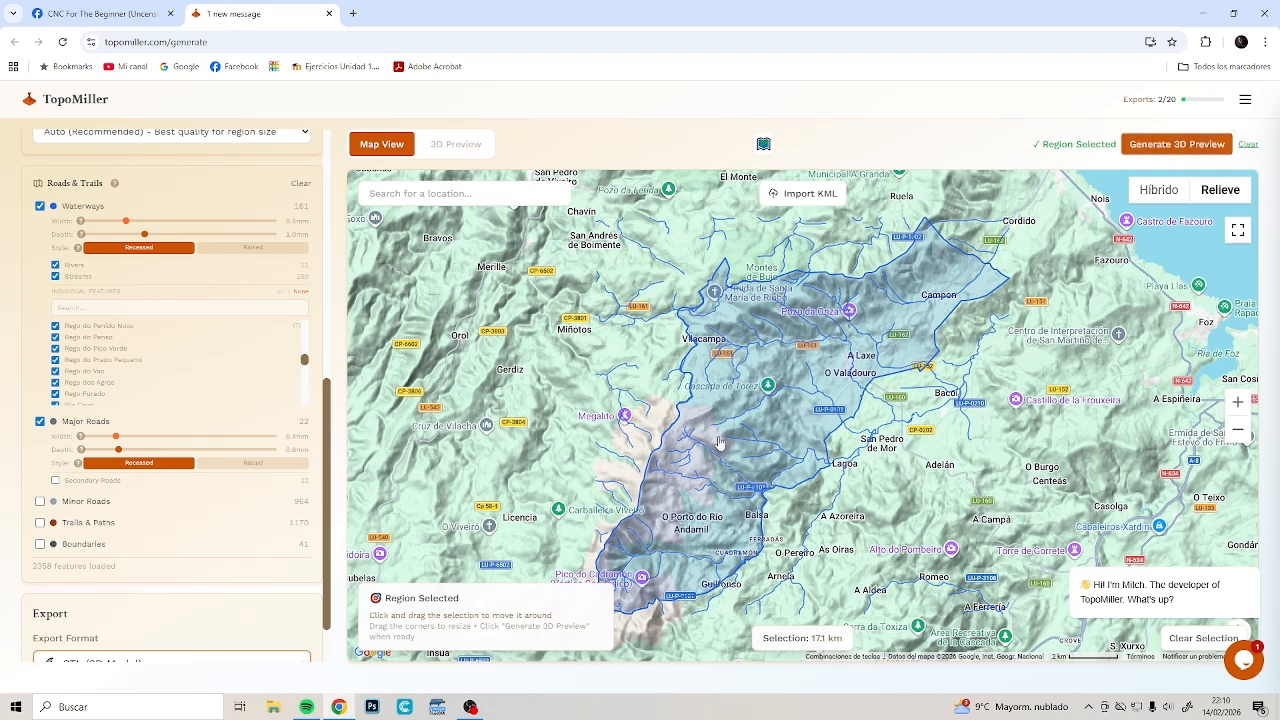
scroll(82, 392, up, 5)
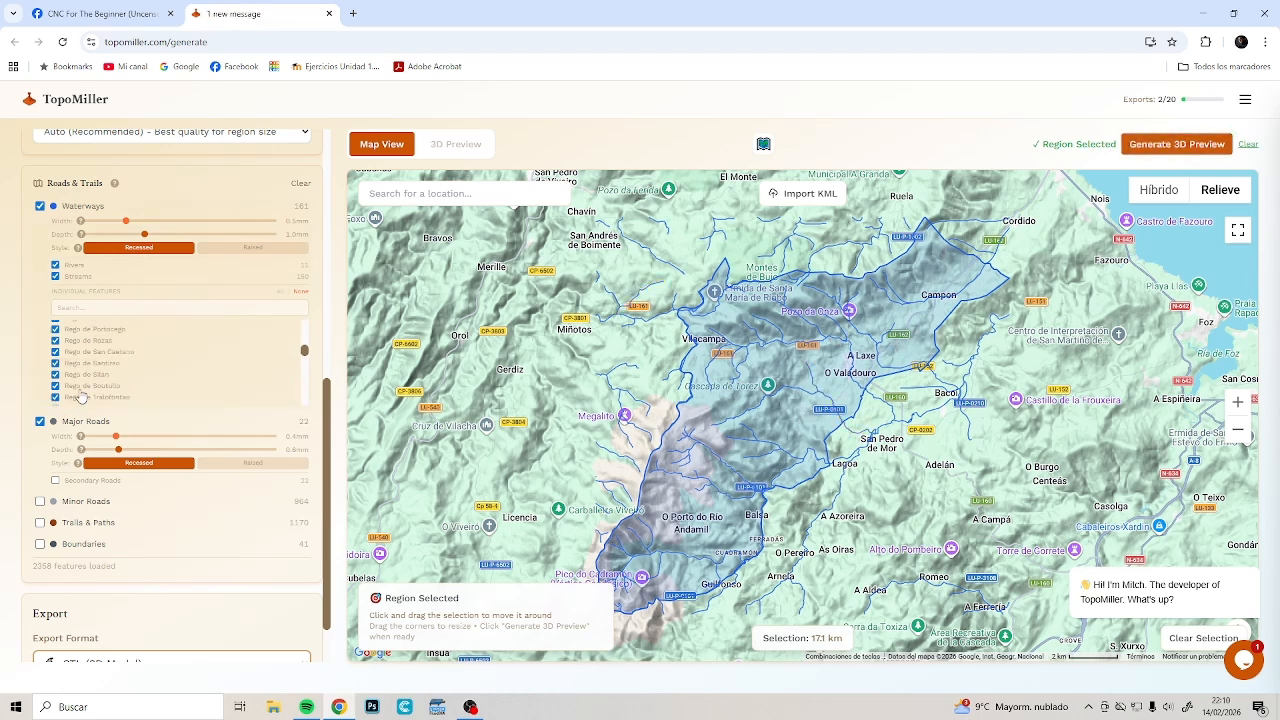
scroll(116, 411, down, 2)
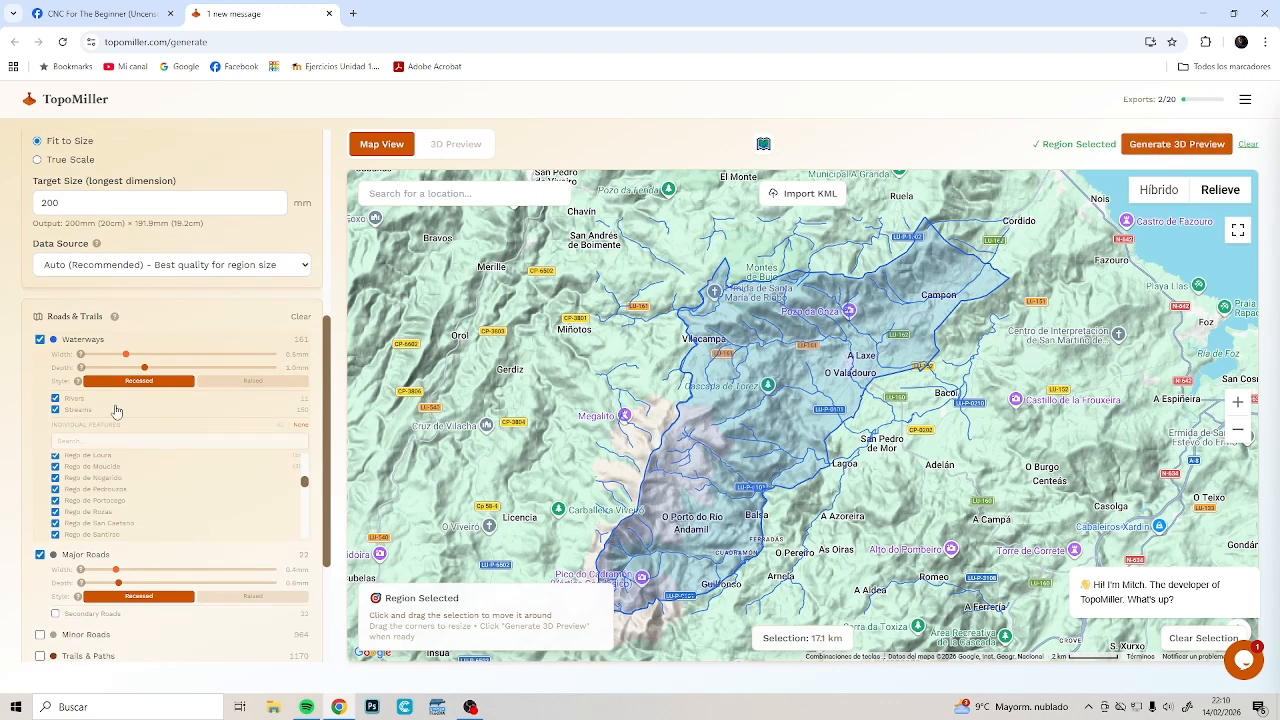
click(1165, 146)
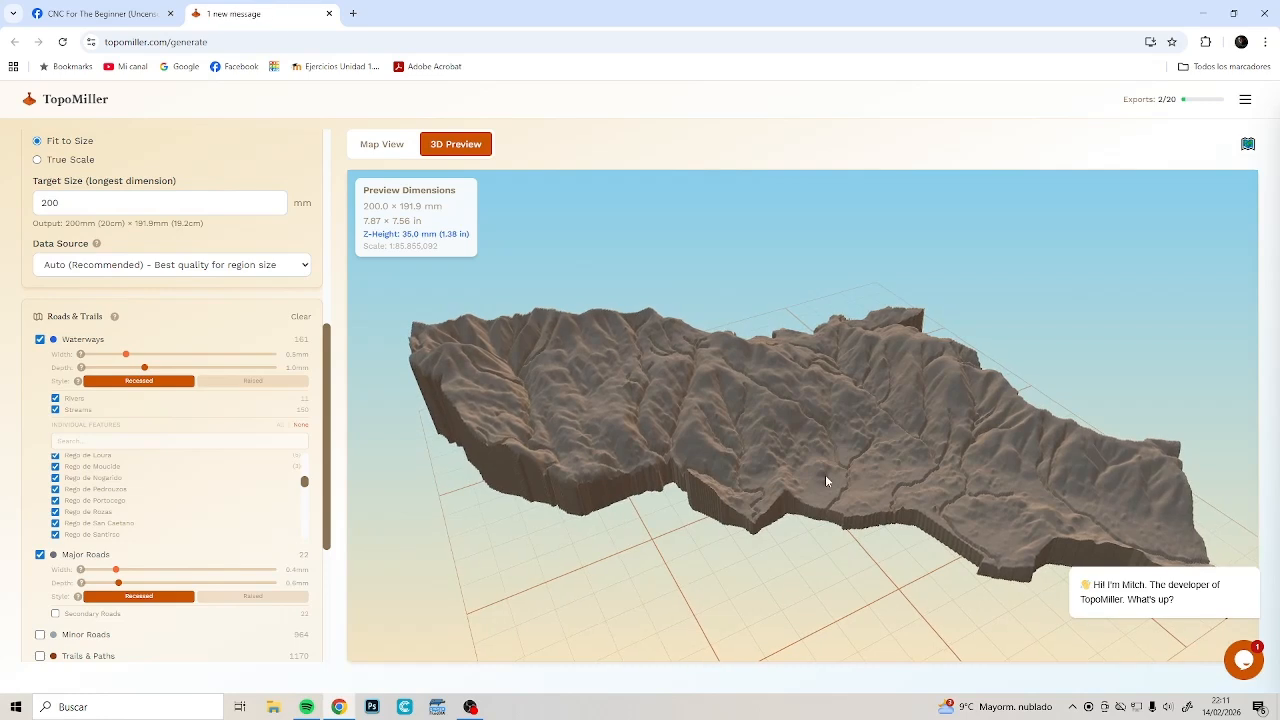
scroll(823, 469, up, 3)
drag(908, 495, 897, 501)
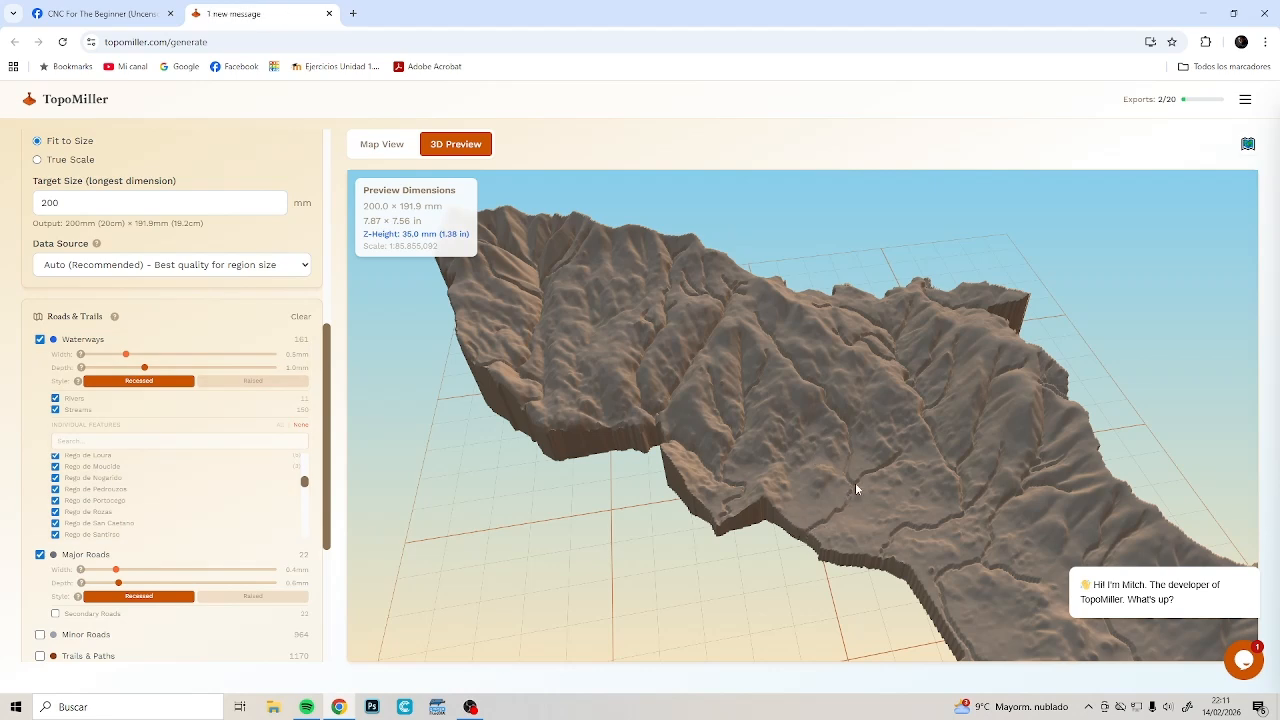
Change the waterways style to Raised and inspect the regenerated terrain model.
click(252, 381)
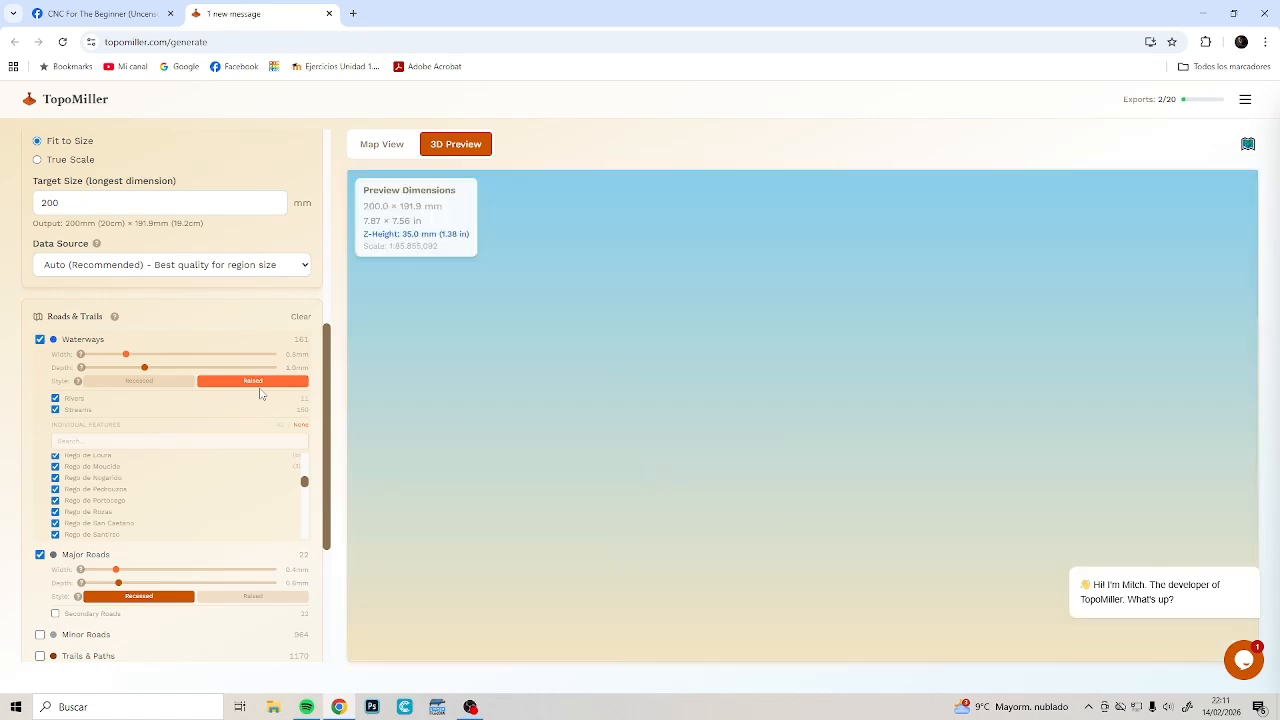
scroll(785, 441, up, 6)
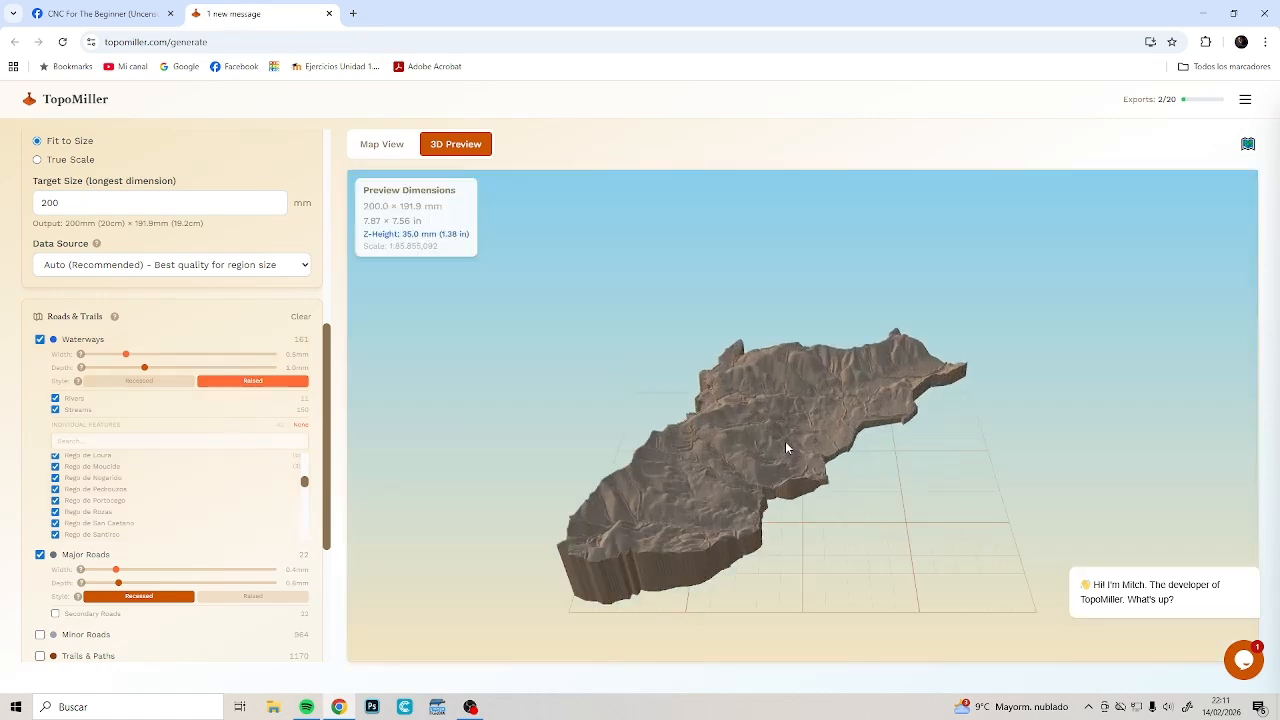
drag(862, 462, 790, 474)
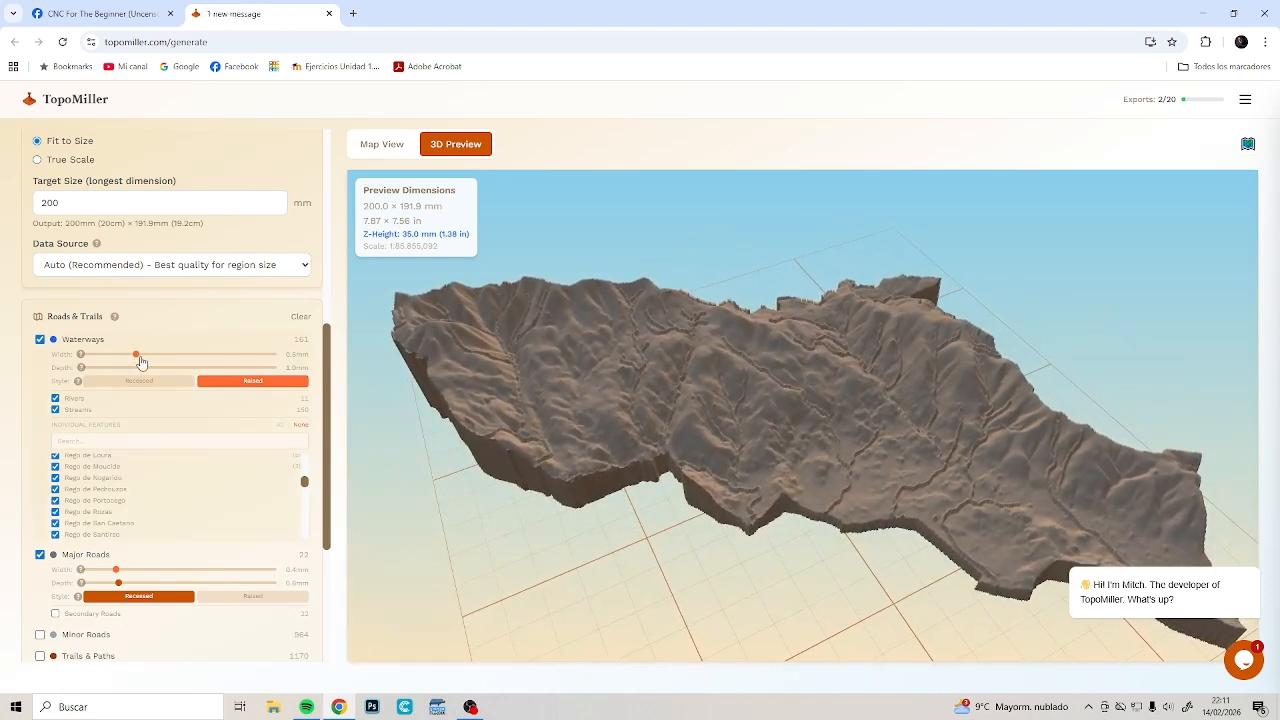
Increase the waterways width to 1.9 mm and bring the regenerated model into close view.
drag(141, 362, 181, 362)
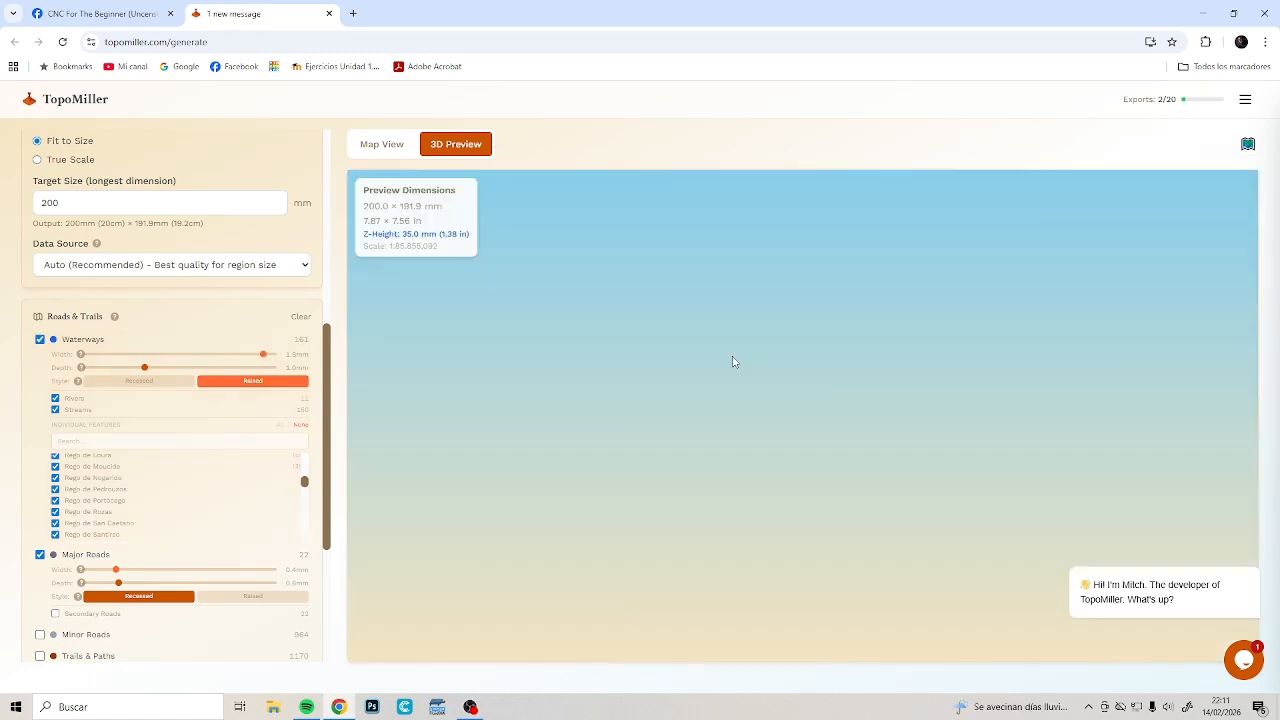
scroll(740, 435, up, 8)
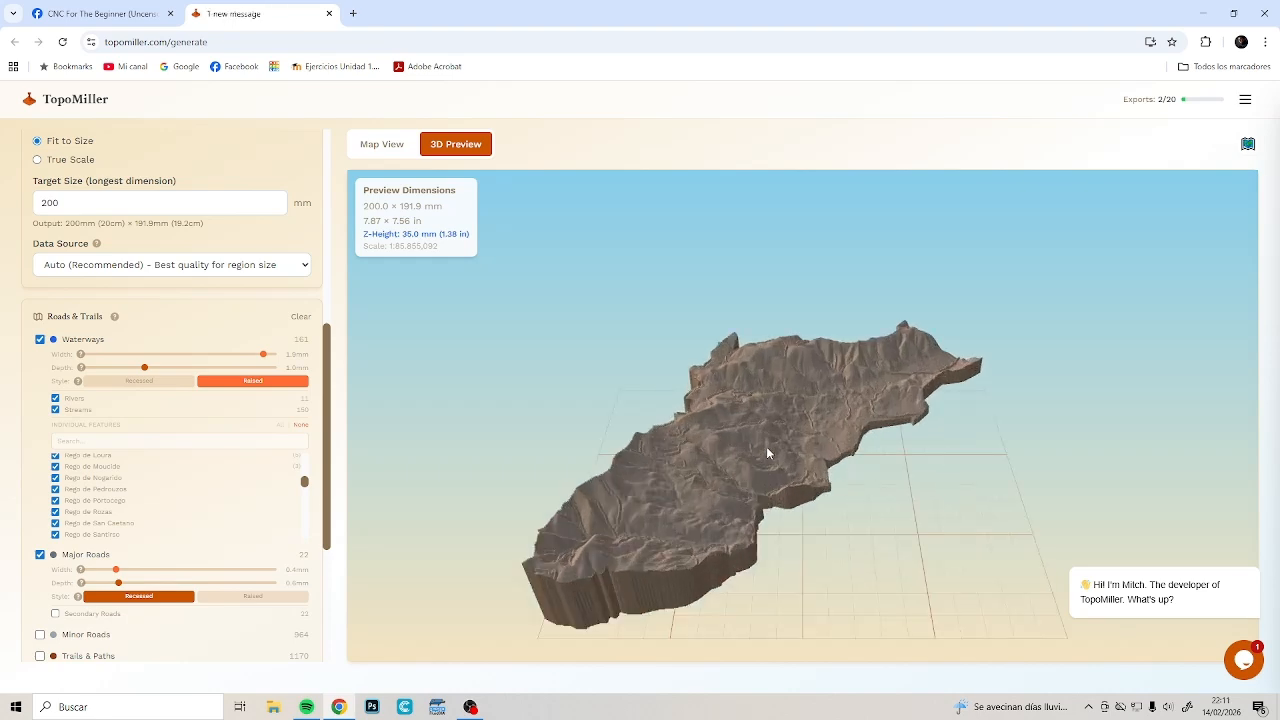
mouse_move(849, 460)
mouse_down()
mouse_move(798, 487)
mouse_move(703, 451)
mouse_move(742, 443)
mouse_move(800, 465)
mouse_move(836, 444)
mouse_move(862, 450)
mouse_move(843, 458)
mouse_up()
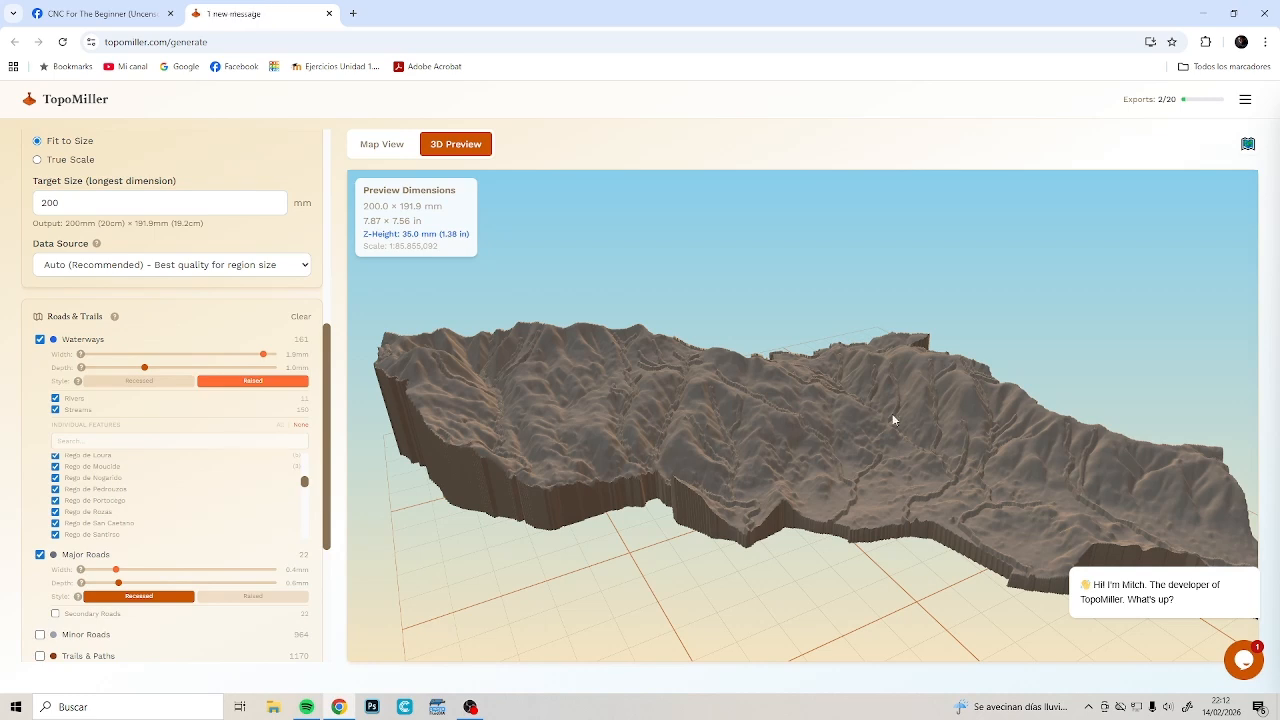
Examine the widened raised waterways, the relief and the side walls of the 3D terrain model from several angles.
drag(893, 420, 885, 465)
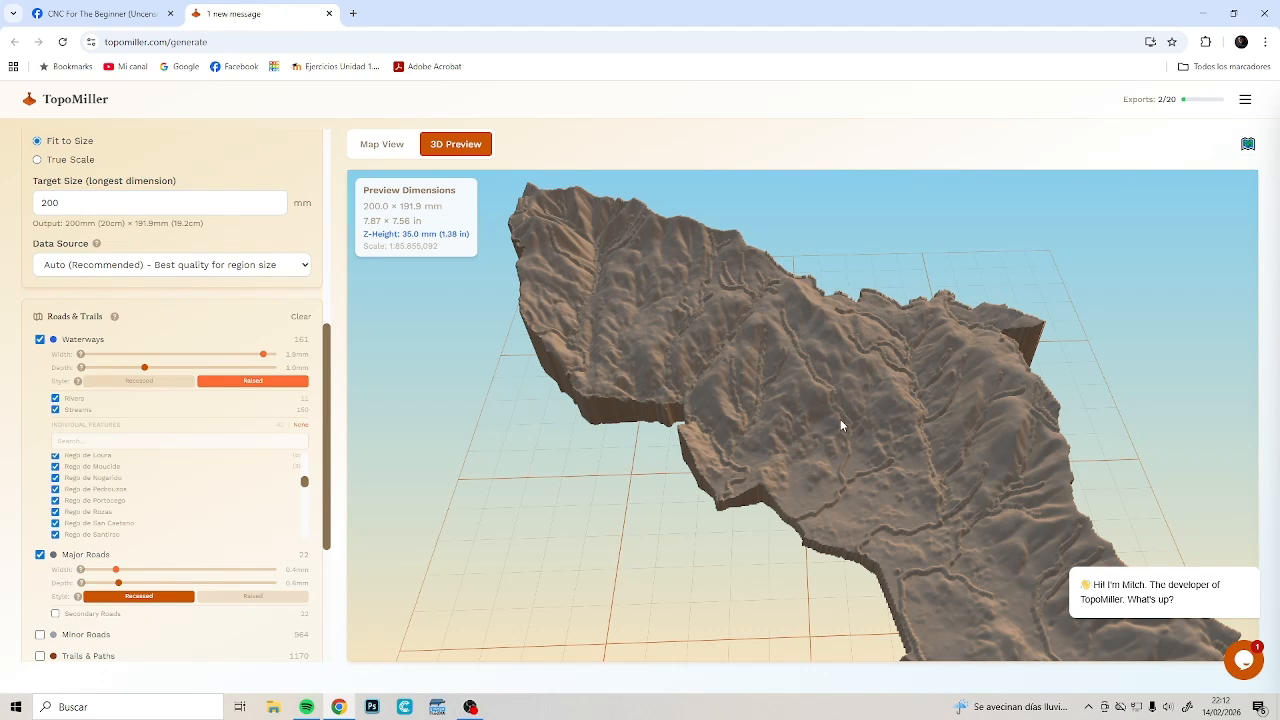
drag(840, 419, 861, 380)
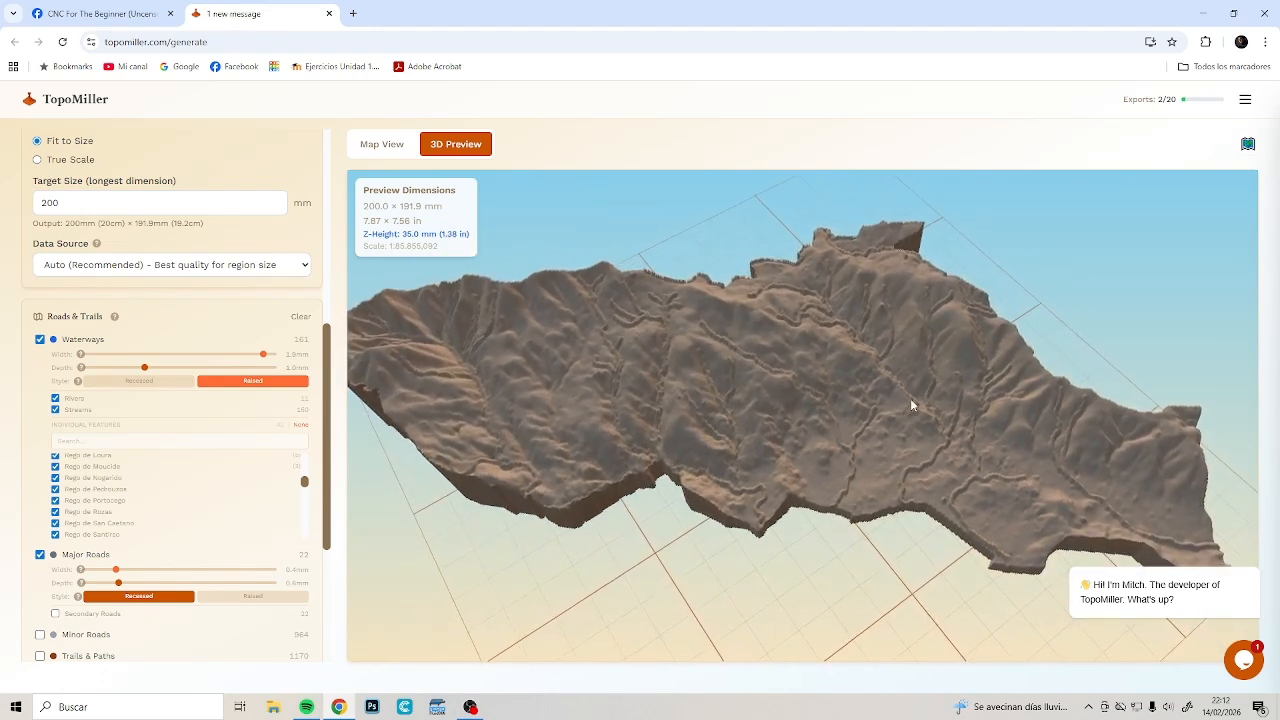
drag(894, 430, 655, 279)
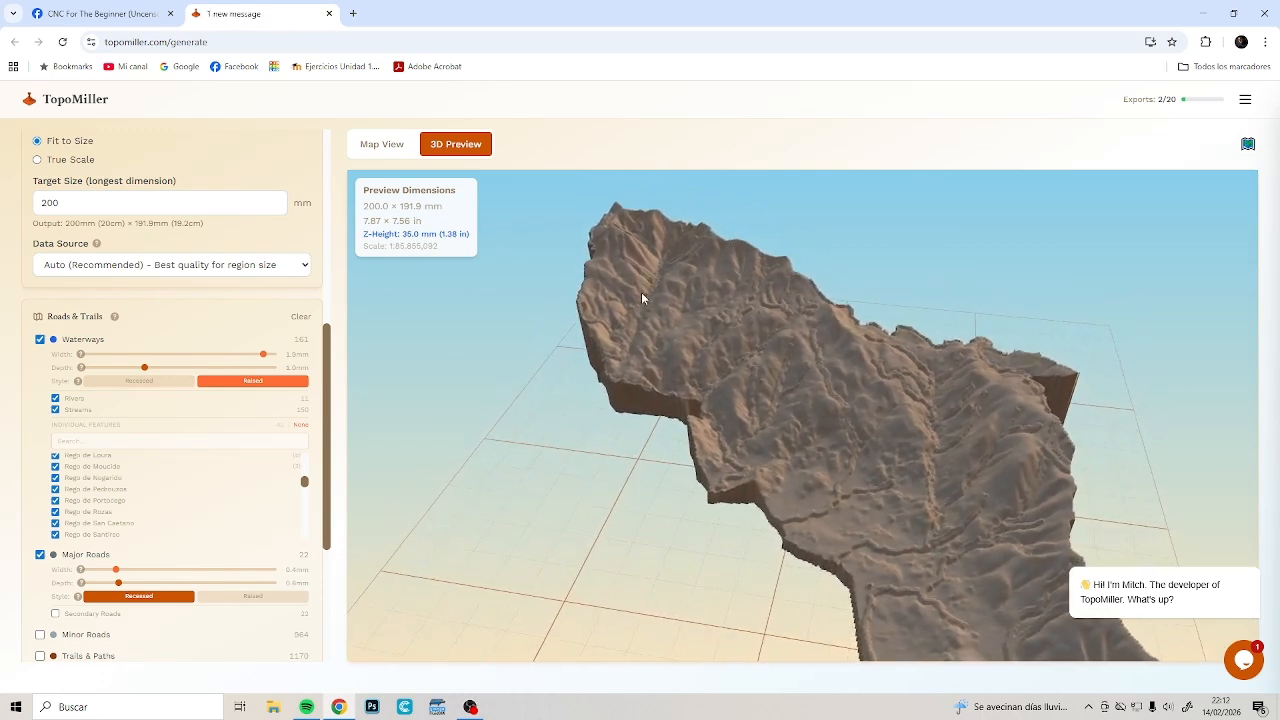
drag(697, 354, 871, 428)
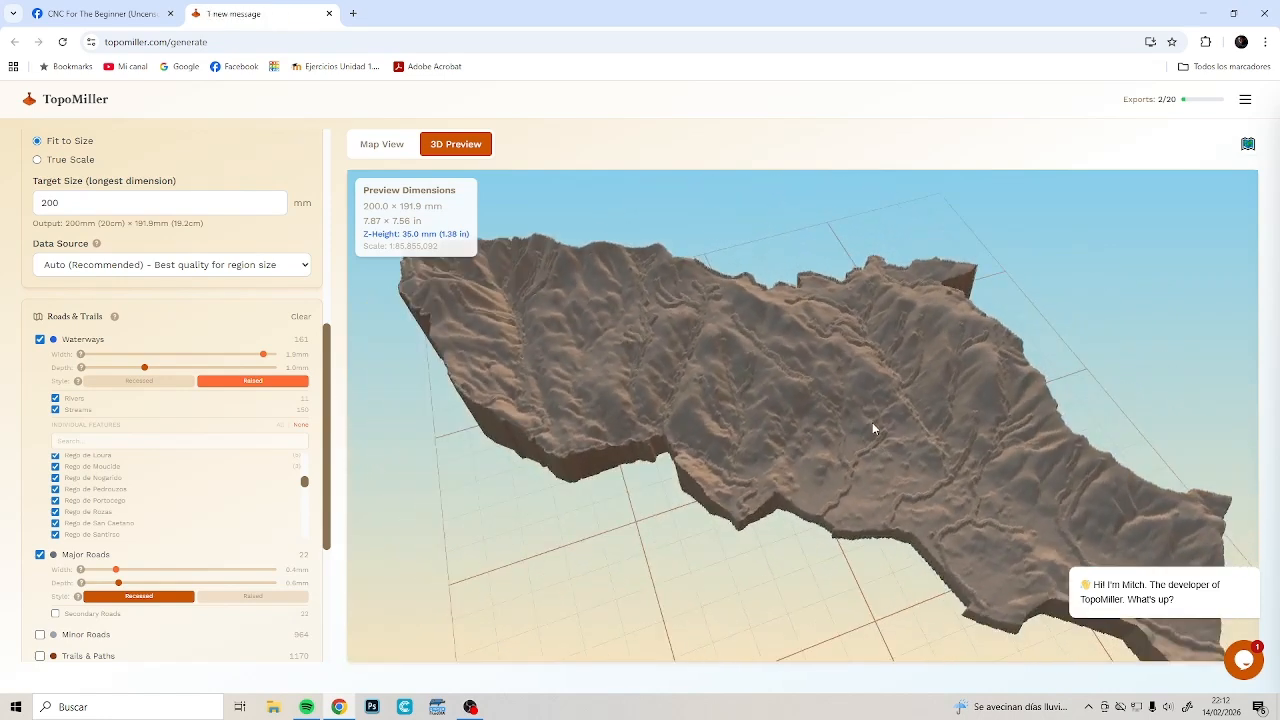
drag(816, 469, 914, 493)
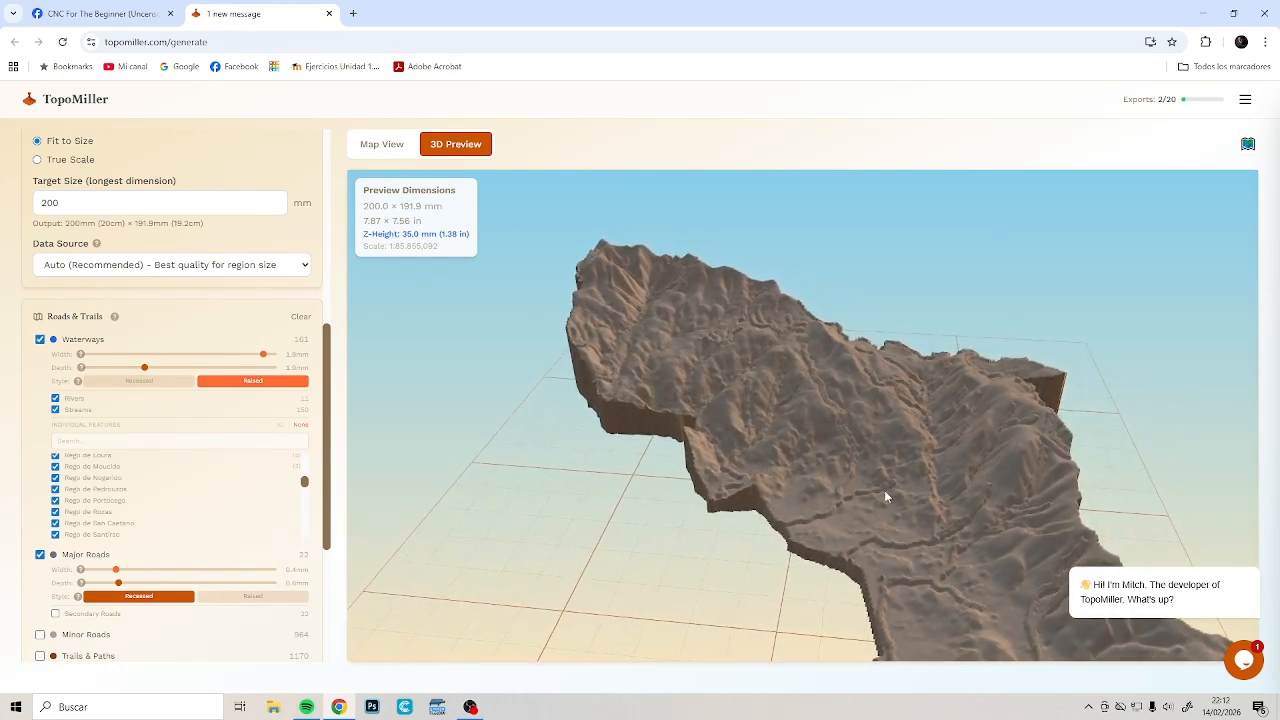
drag(858, 440, 915, 590)
drag(922, 485, 899, 532)
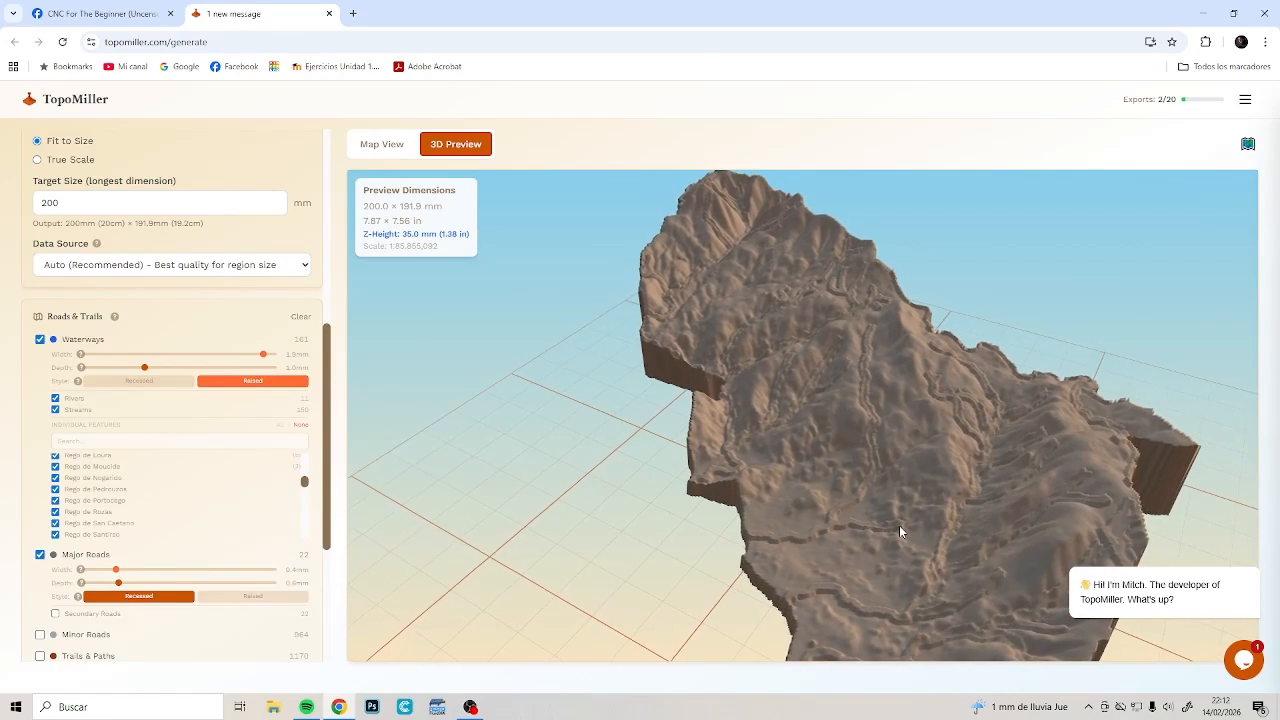
drag(894, 460, 913, 457)
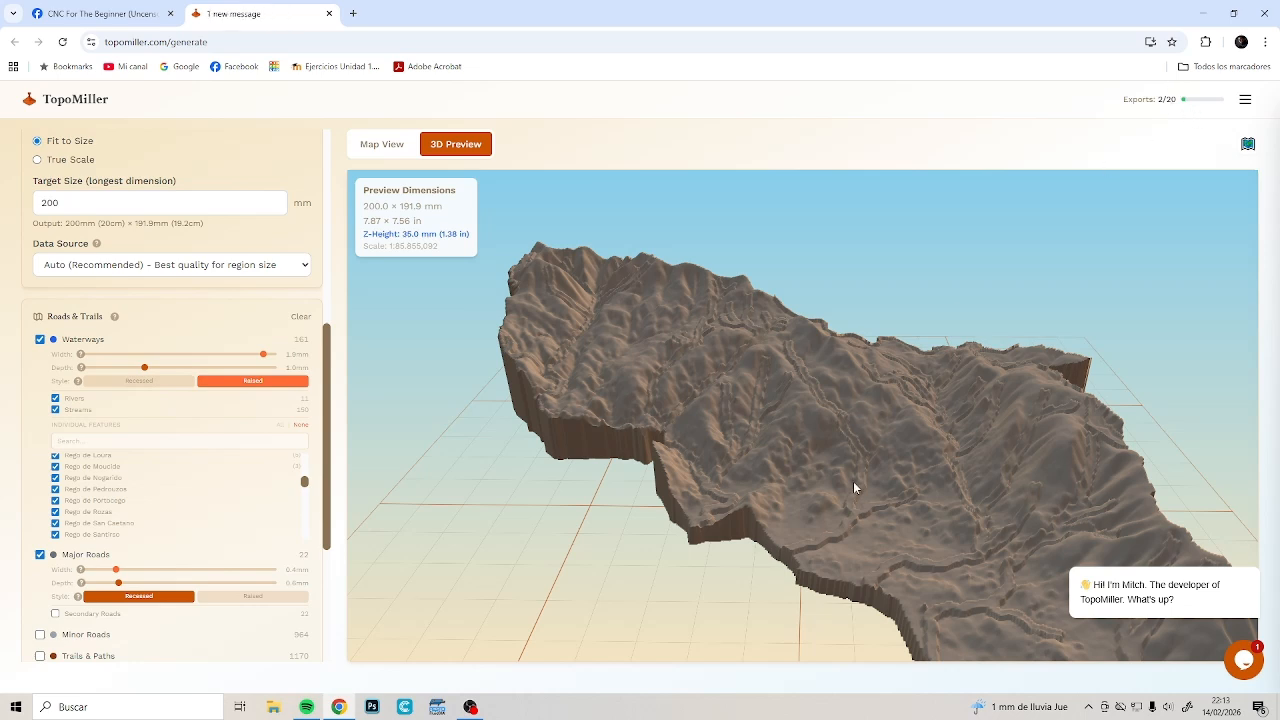
drag(853, 482, 897, 504)
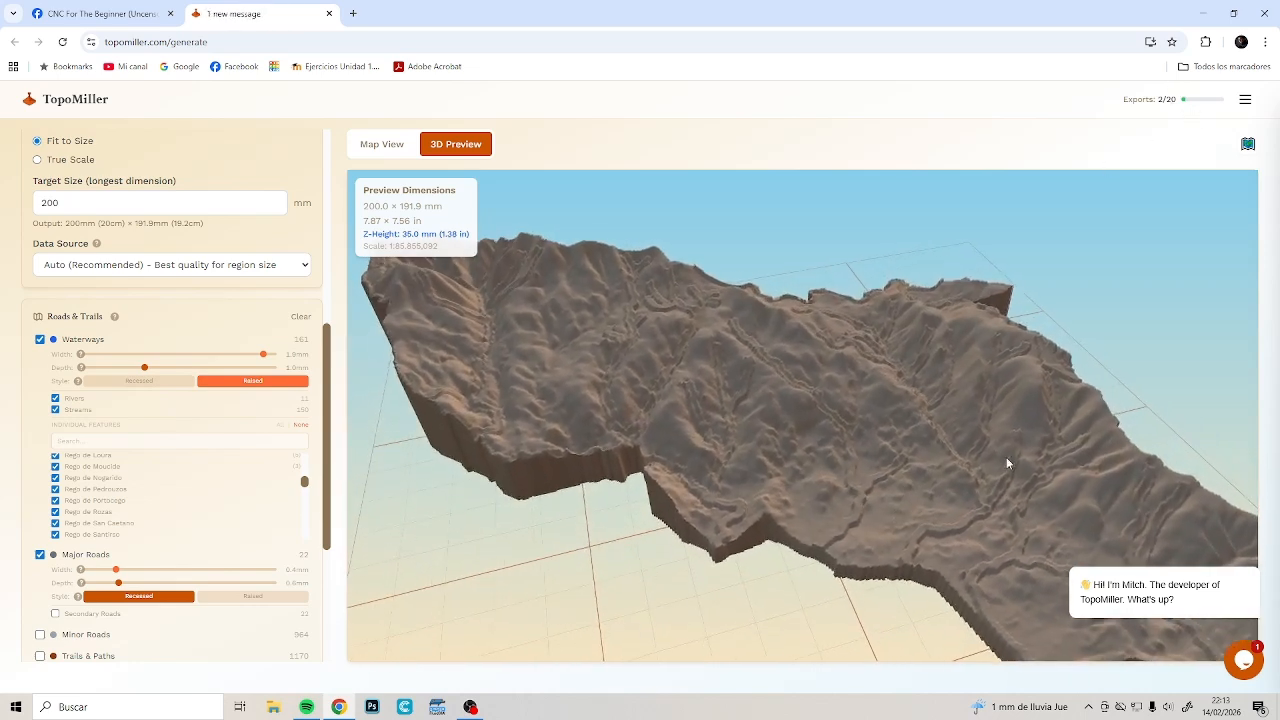
mouse_move(1006, 457)
mouse_down()
mouse_move(898, 444)
mouse_move(990, 442)
mouse_up()
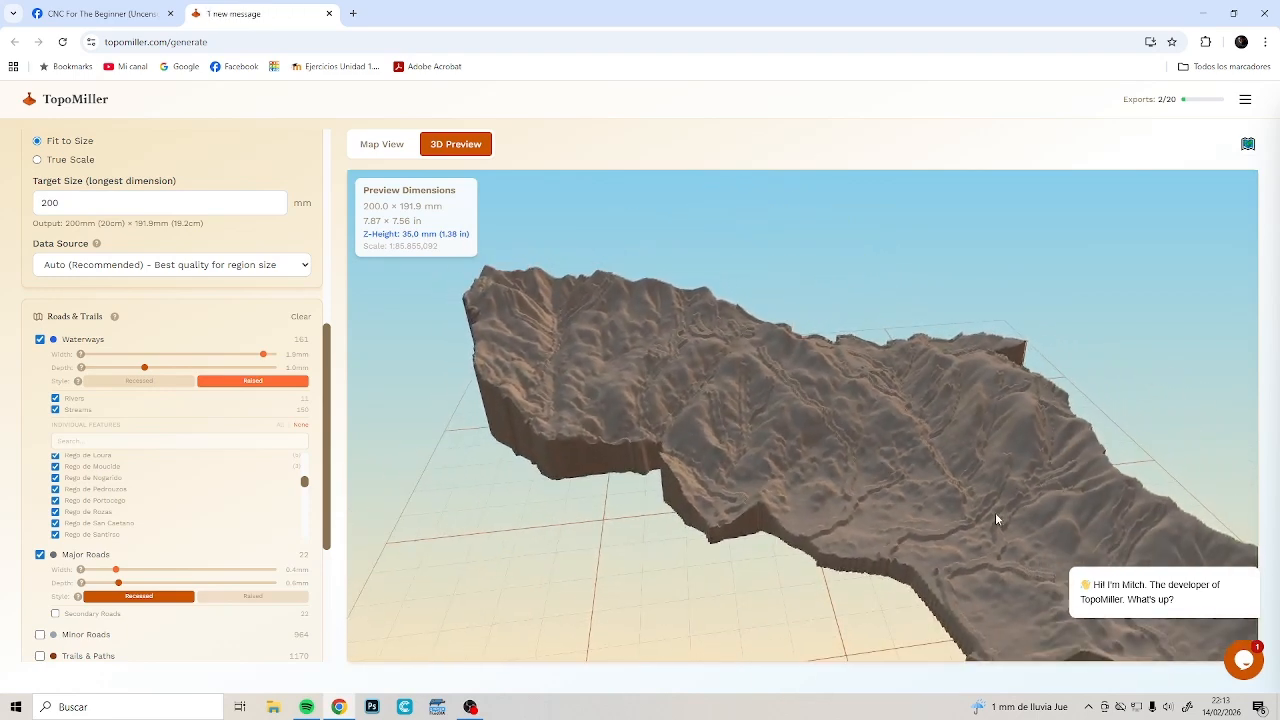
drag(996, 513, 751, 550)
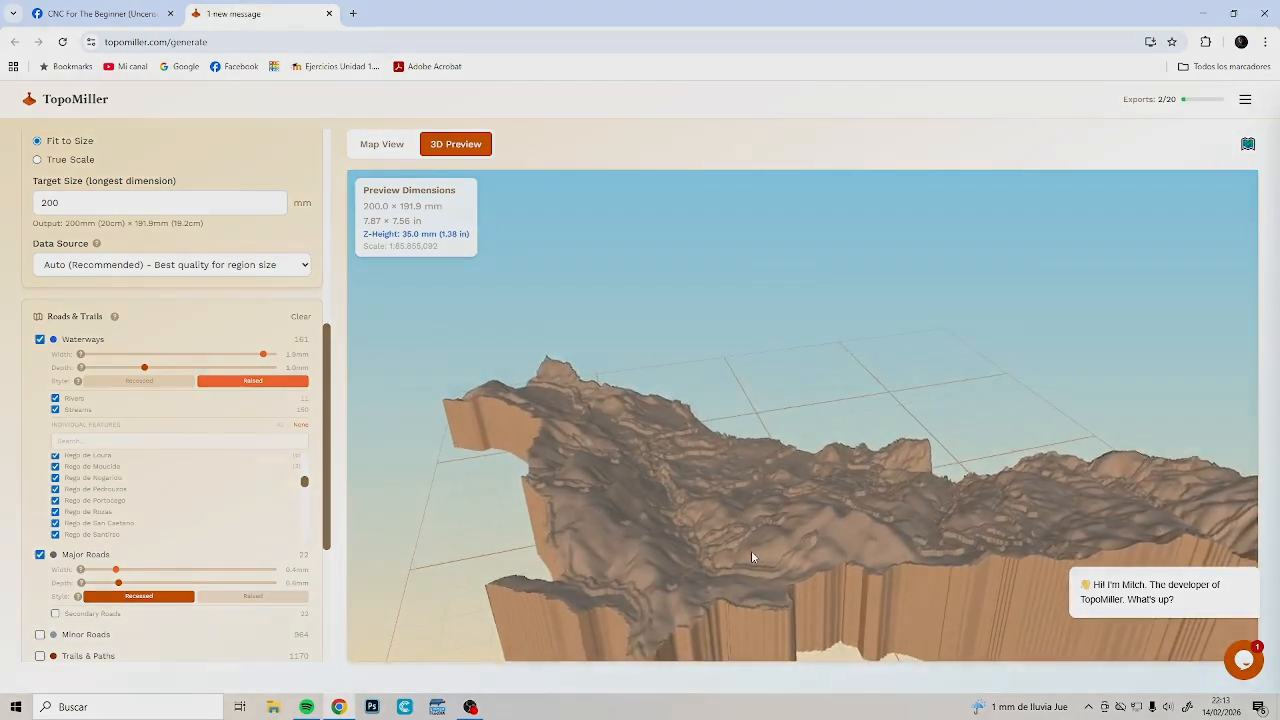